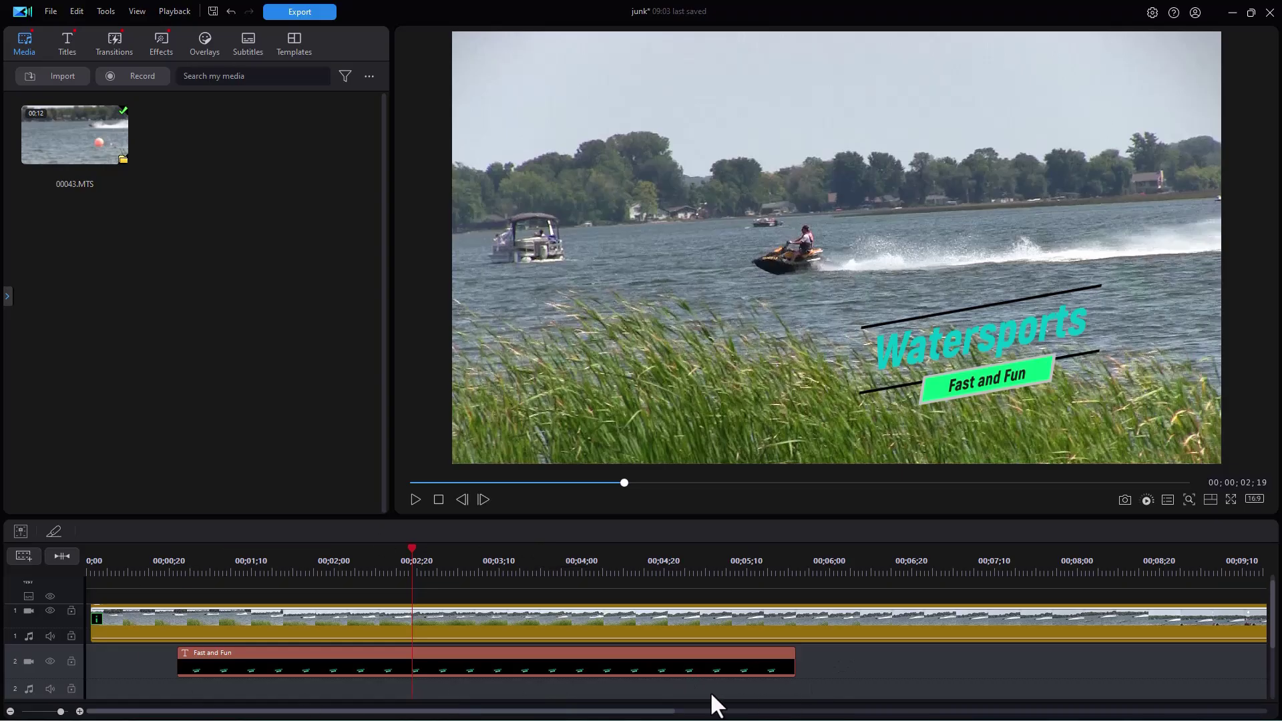
# Step: Mark a range over the Fast and Fun title clip, extend the range end to about 7 seconds, and clear it
pyautogui.click(715, 659)
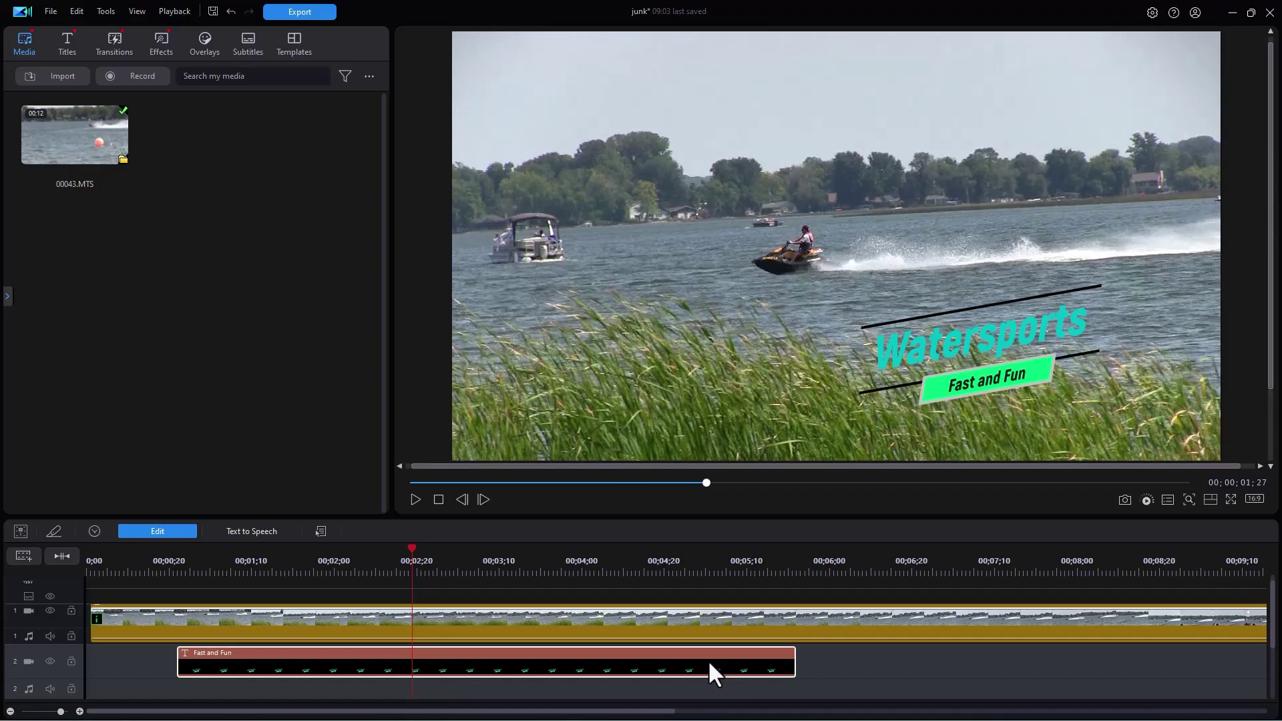
pyautogui.press('x')
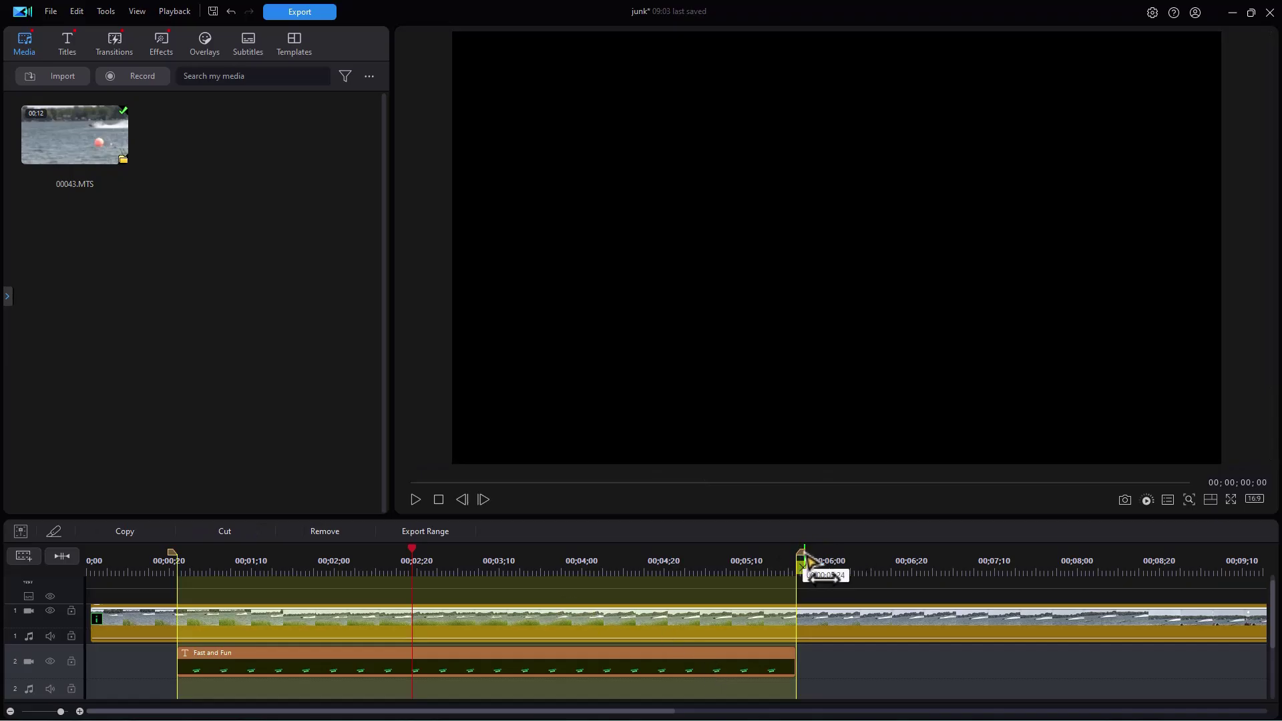
pyautogui.moveTo(824, 567)
pyautogui.mouseDown()
pyautogui.moveTo(1108, 587)
pyautogui.moveTo(960, 582)
pyautogui.mouseUp()
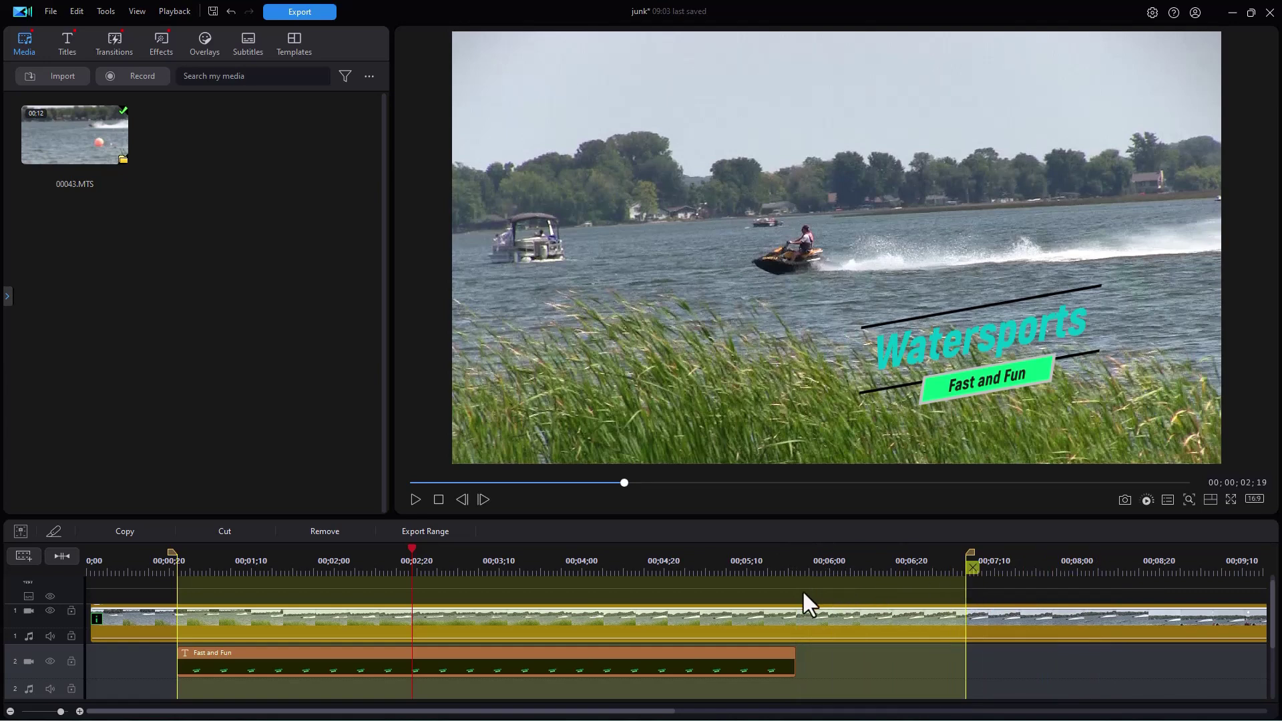
pyautogui.click(804, 592)
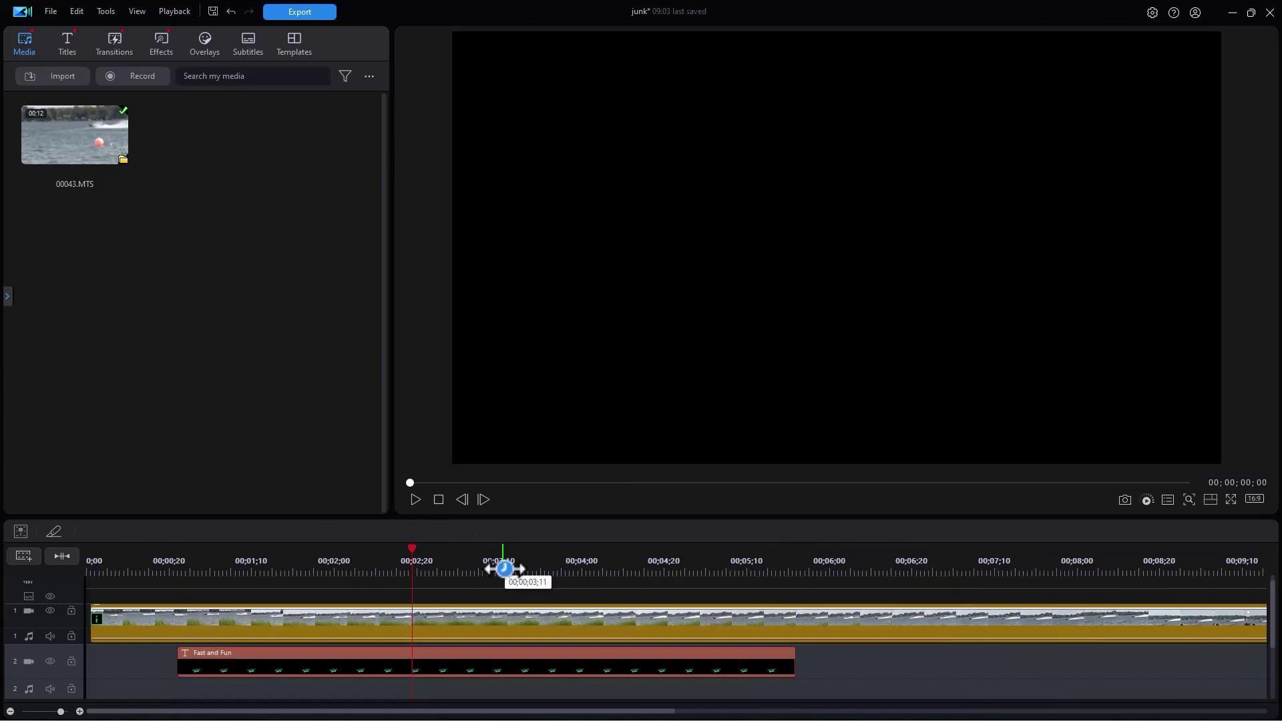
pyautogui.click(503, 569)
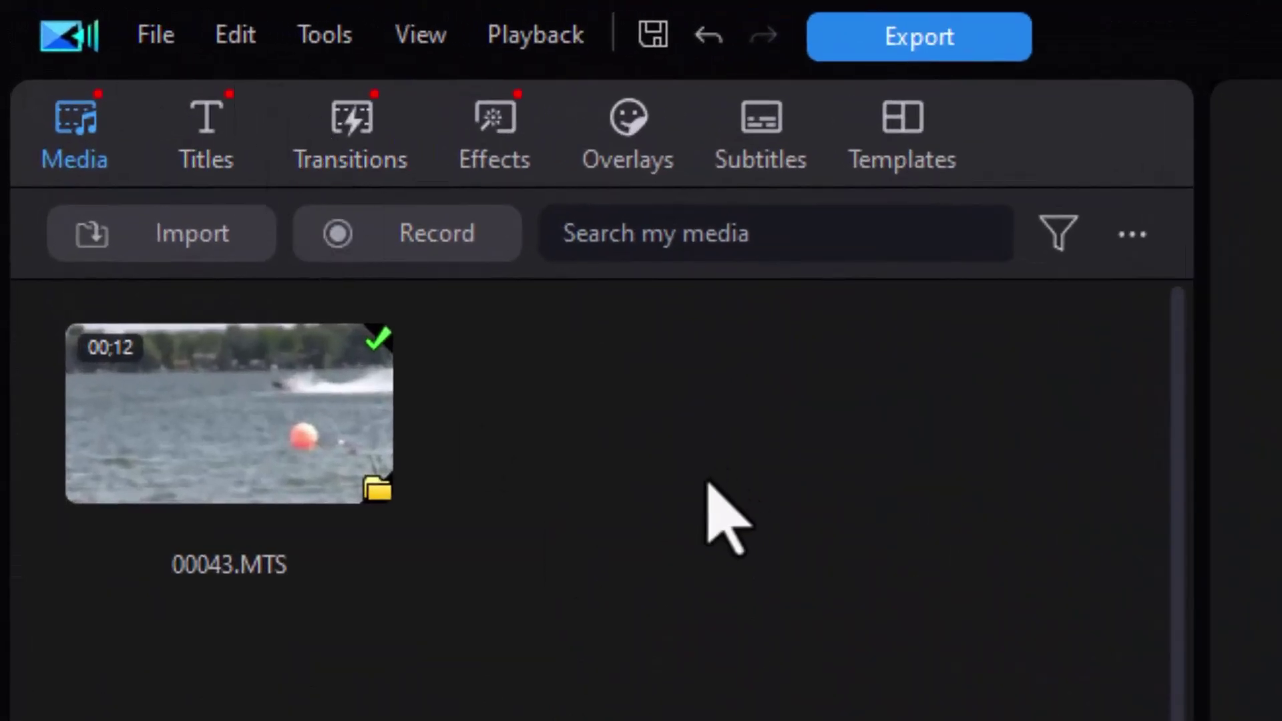
# Step: Open the keyboard hotkey customization directly from the editing commands and cancel it without changes
pyautogui.click(230, 37)
pyautogui.moveTo(465, 568)
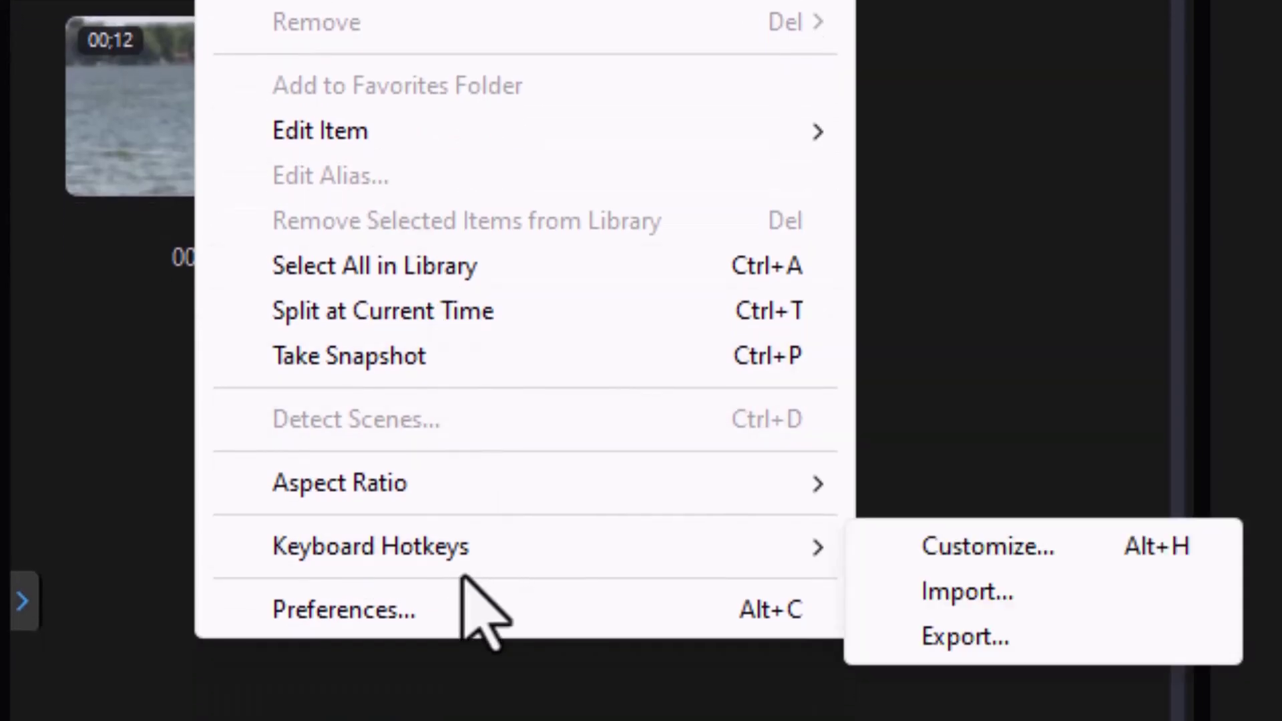
pyautogui.click(1033, 547)
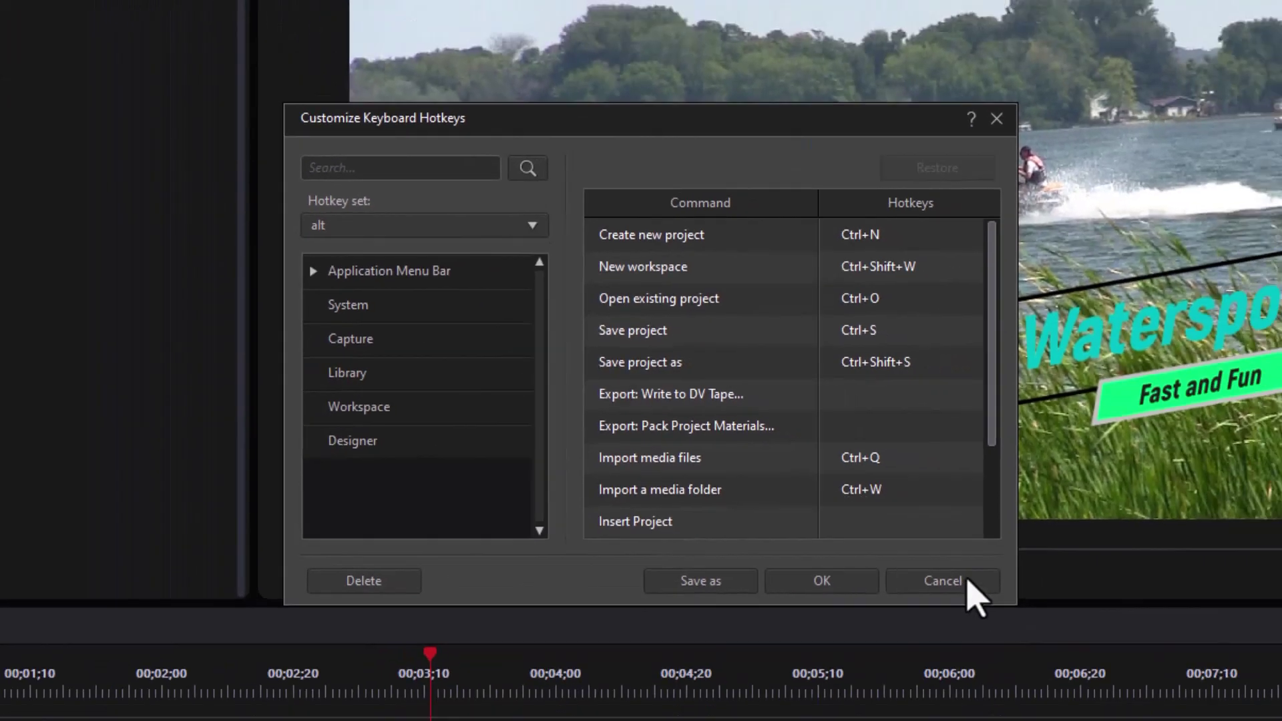
pyautogui.click(1082, 659)
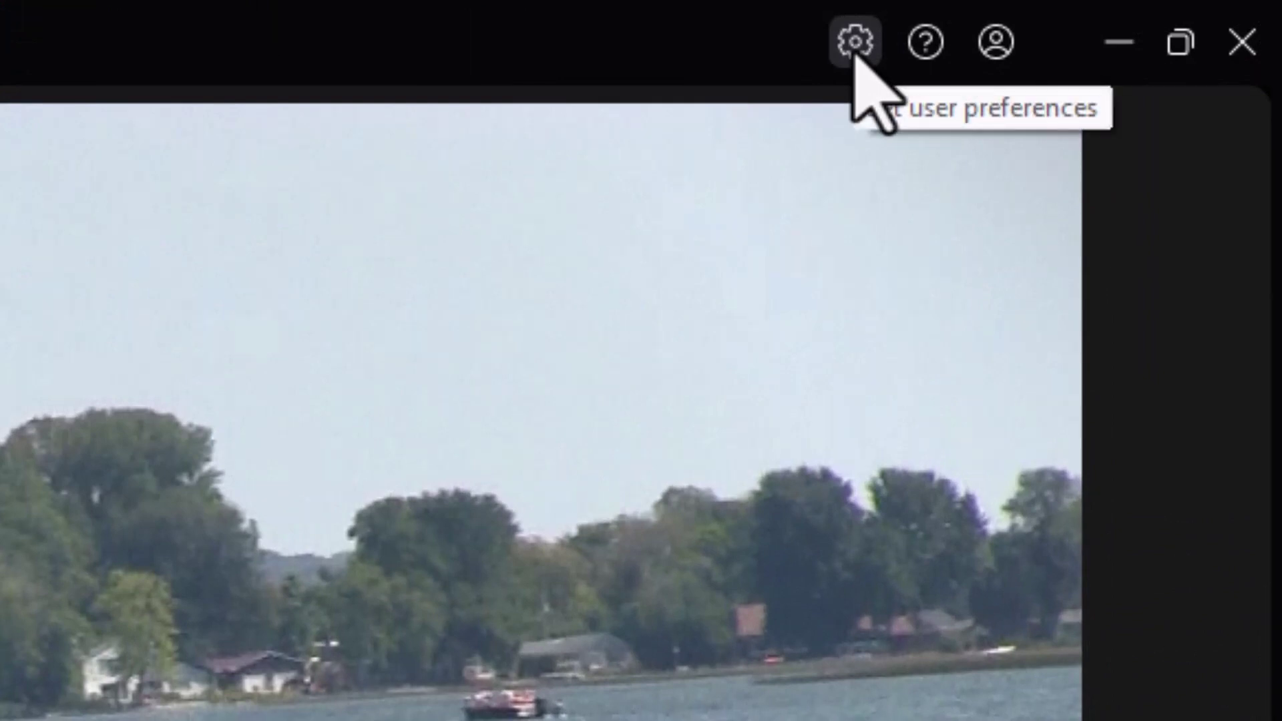
# Step: Open the hotkey customization through the Editing preferences, and close both it and the preferences without changes
pyautogui.click(856, 53)
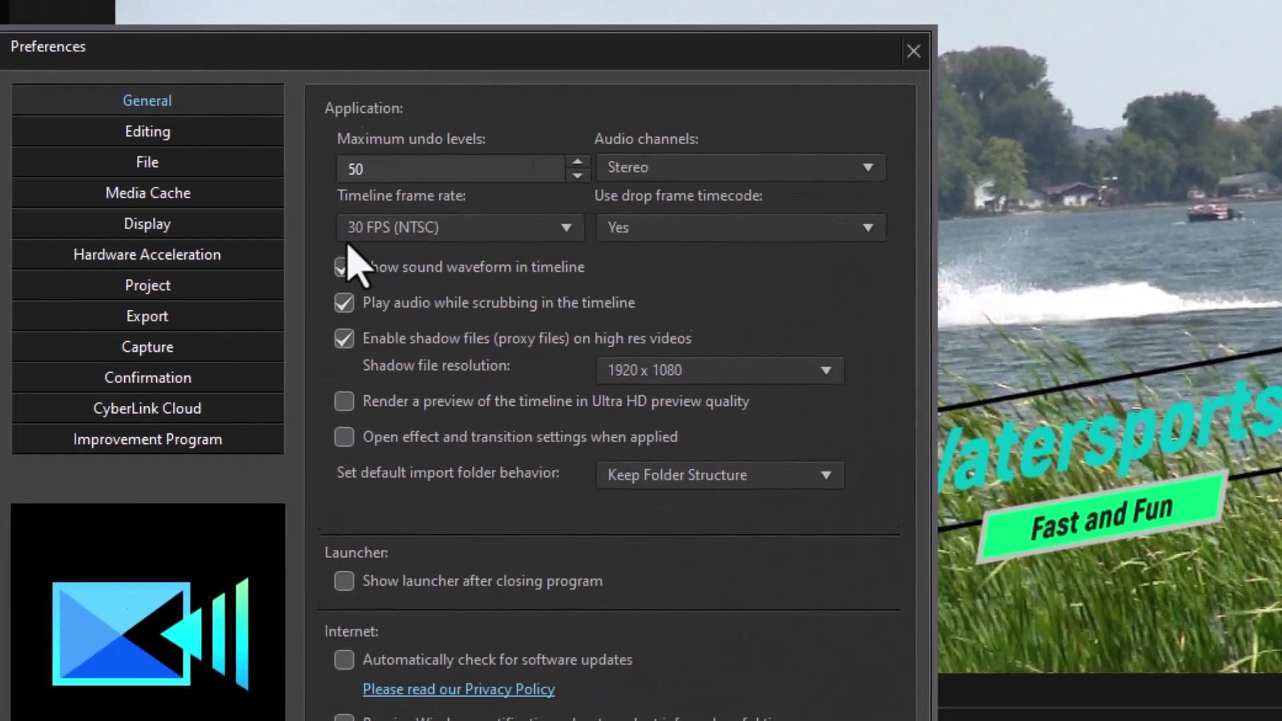
pyautogui.click(151, 143)
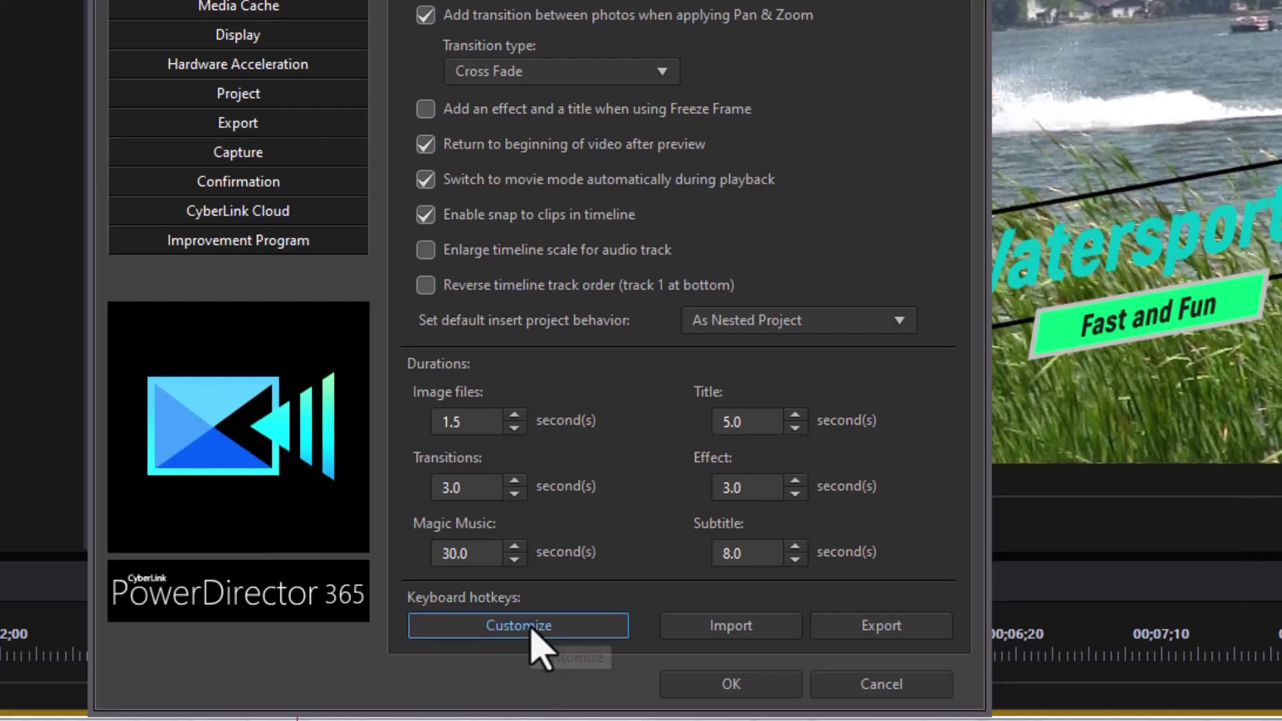
pyautogui.click(532, 631)
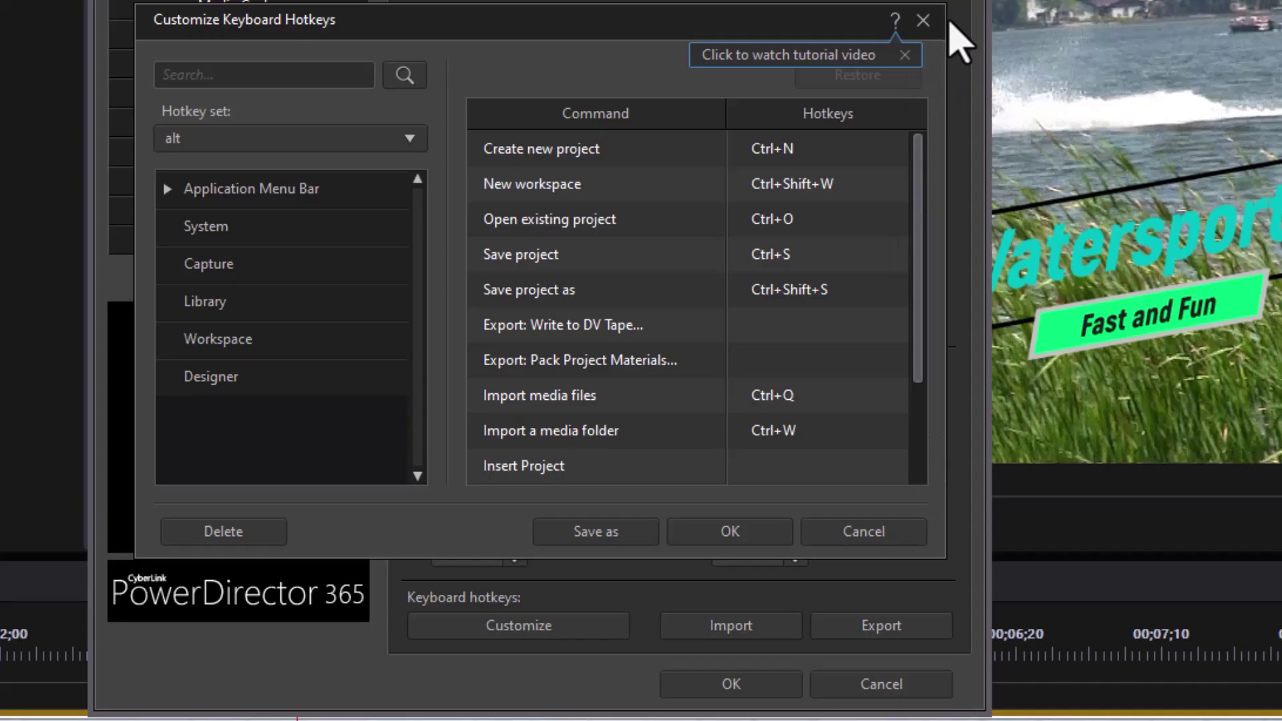
pyautogui.click(923, 20)
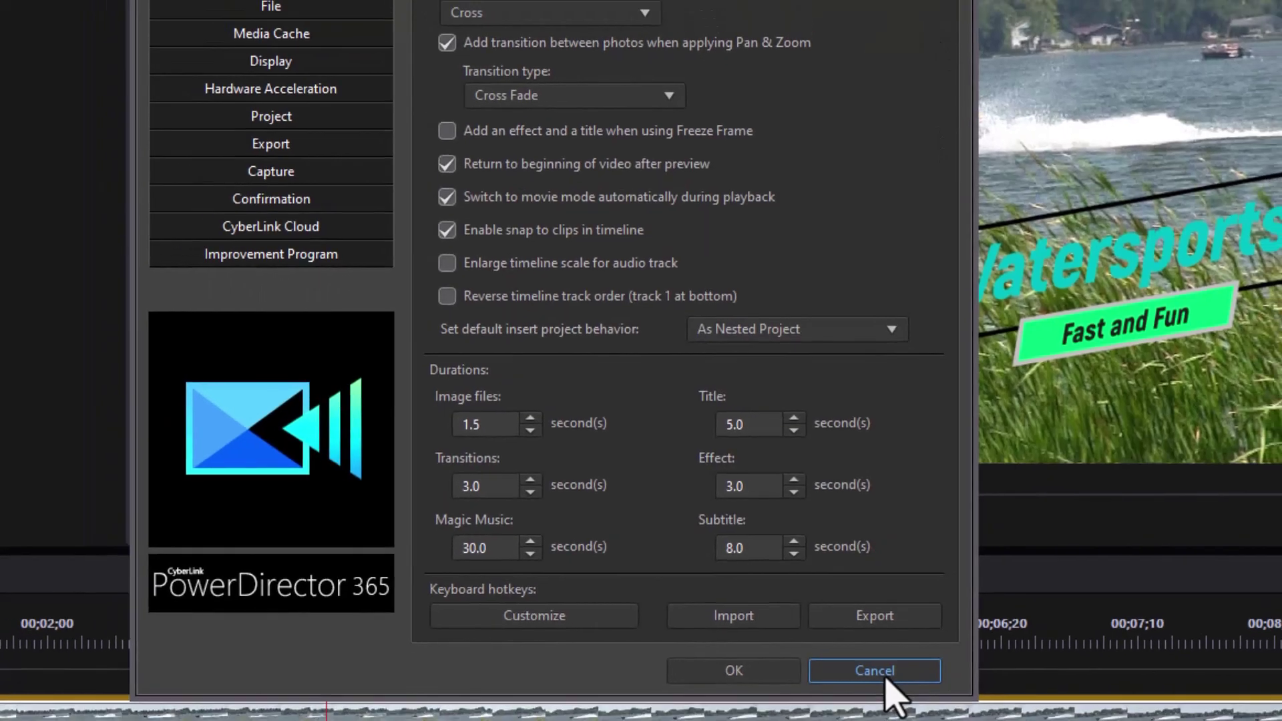
pyautogui.click(887, 676)
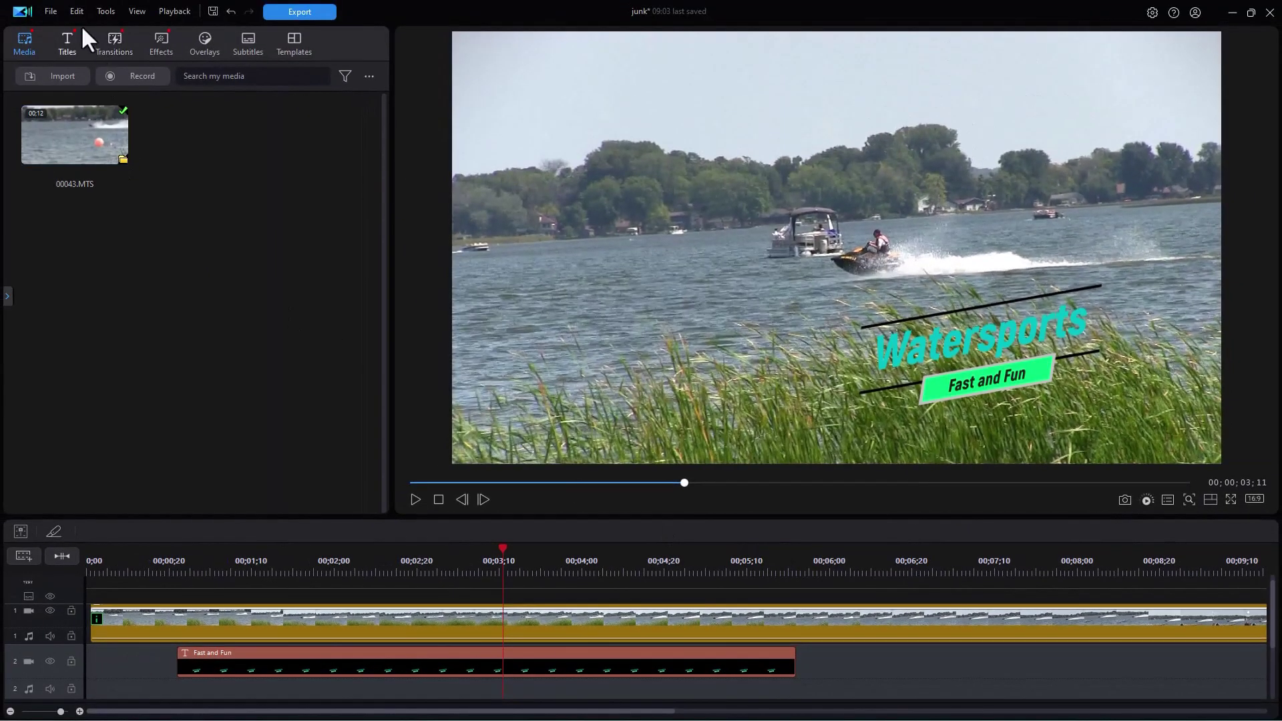
# Step: Reopen the keyboard hotkey customization and check the available hotkey sets, keeping the alt set
pyautogui.click(75, 12)
pyautogui.moveTo(147, 279)
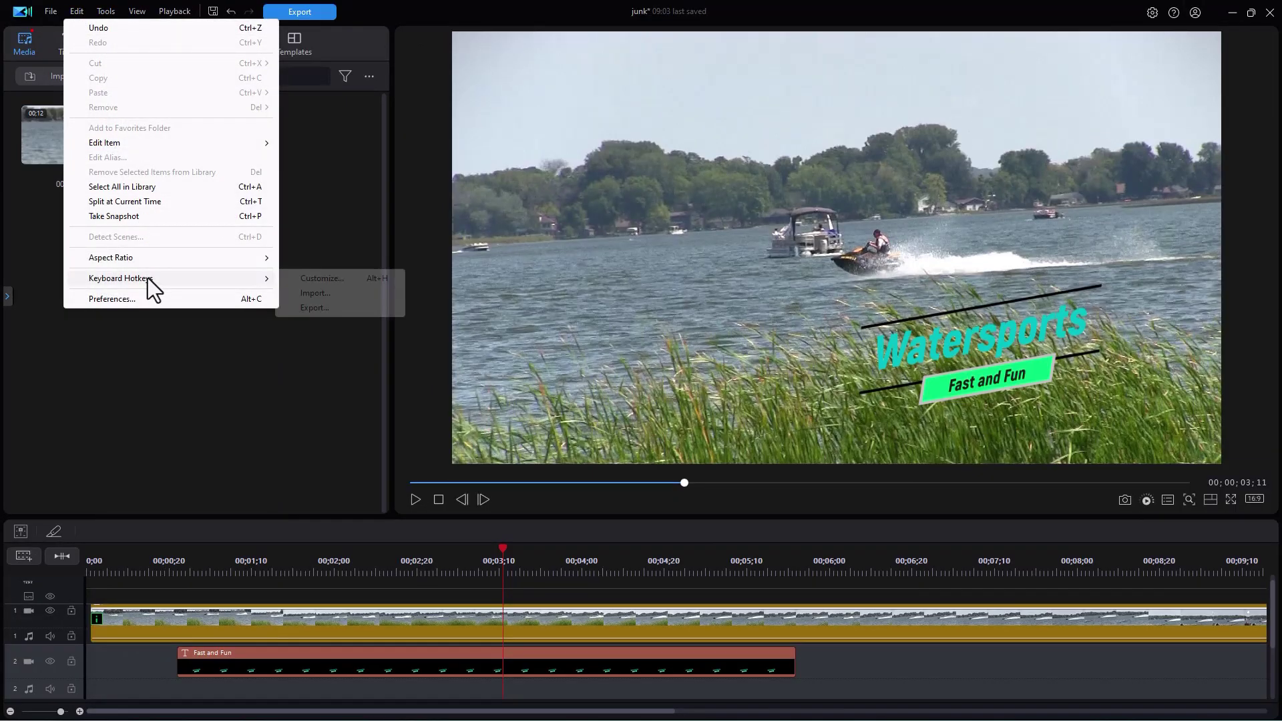
pyautogui.click(334, 279)
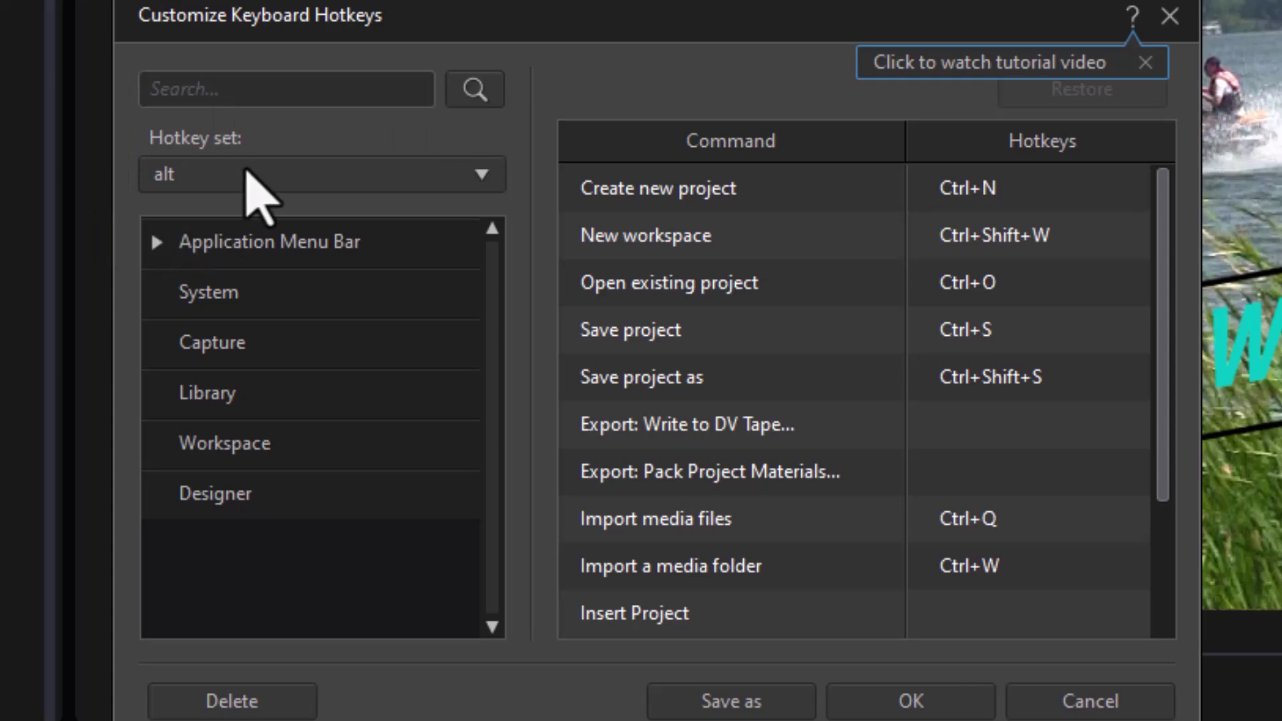
pyautogui.click(481, 174)
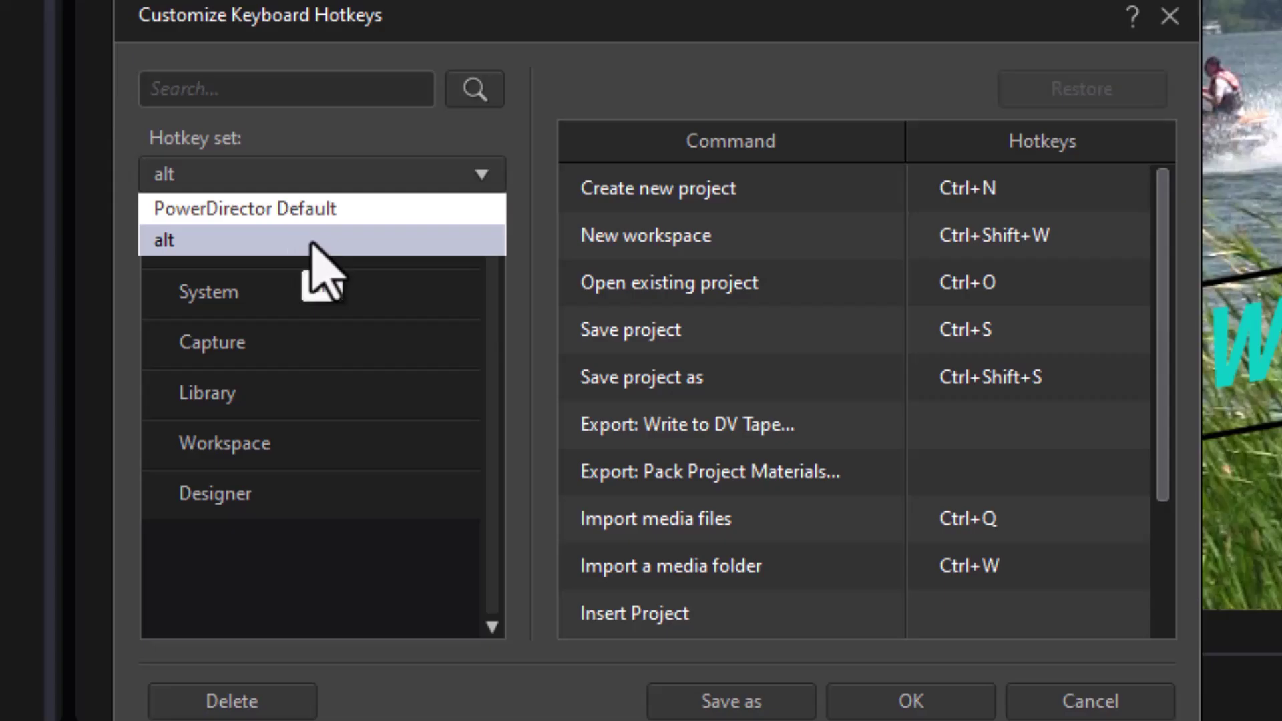
pyautogui.click(432, 124)
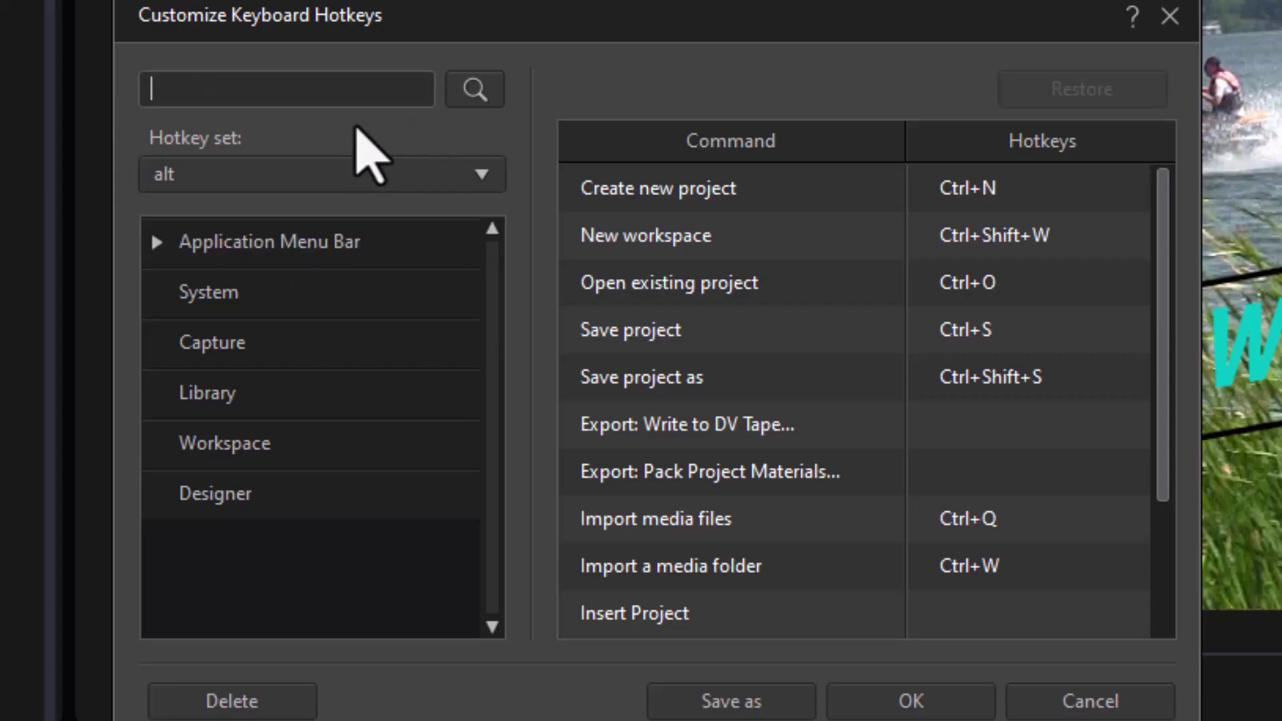
# Step: Examine the hotkeys assigned to the File, Edit, View and Playback commands in the Application Menu Bar category
pyautogui.click(162, 250)
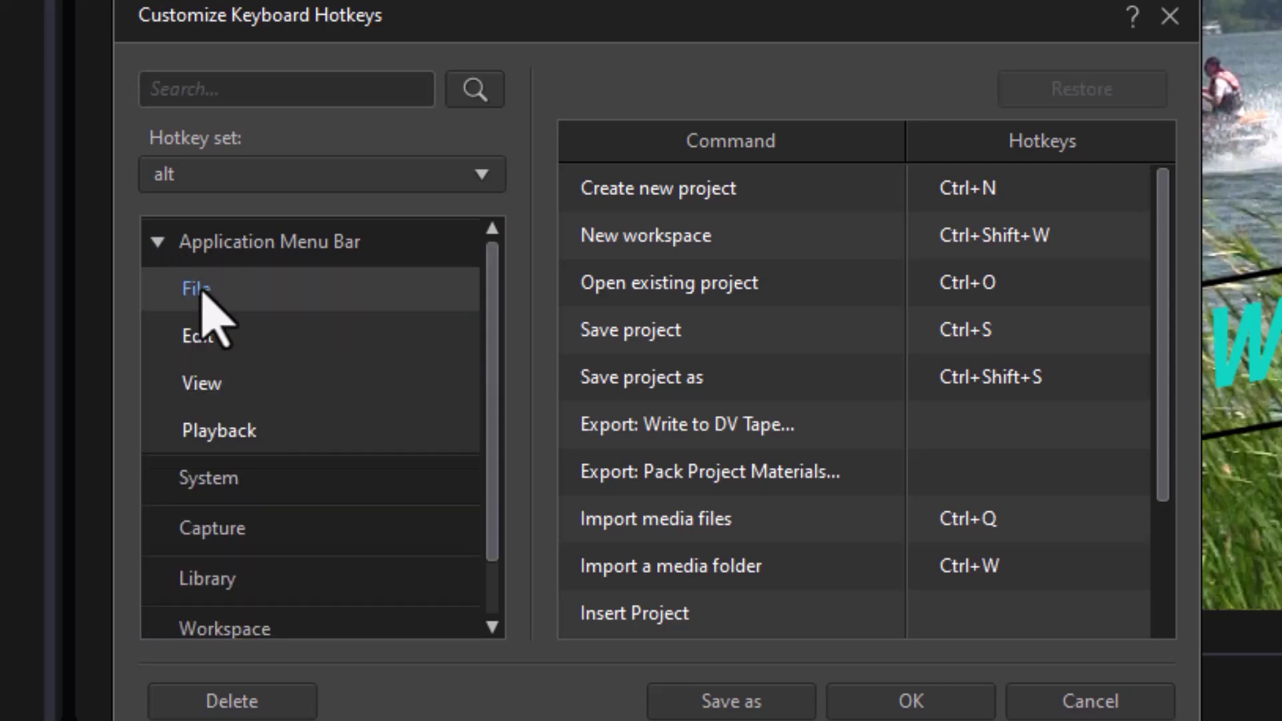
pyautogui.click(348, 294)
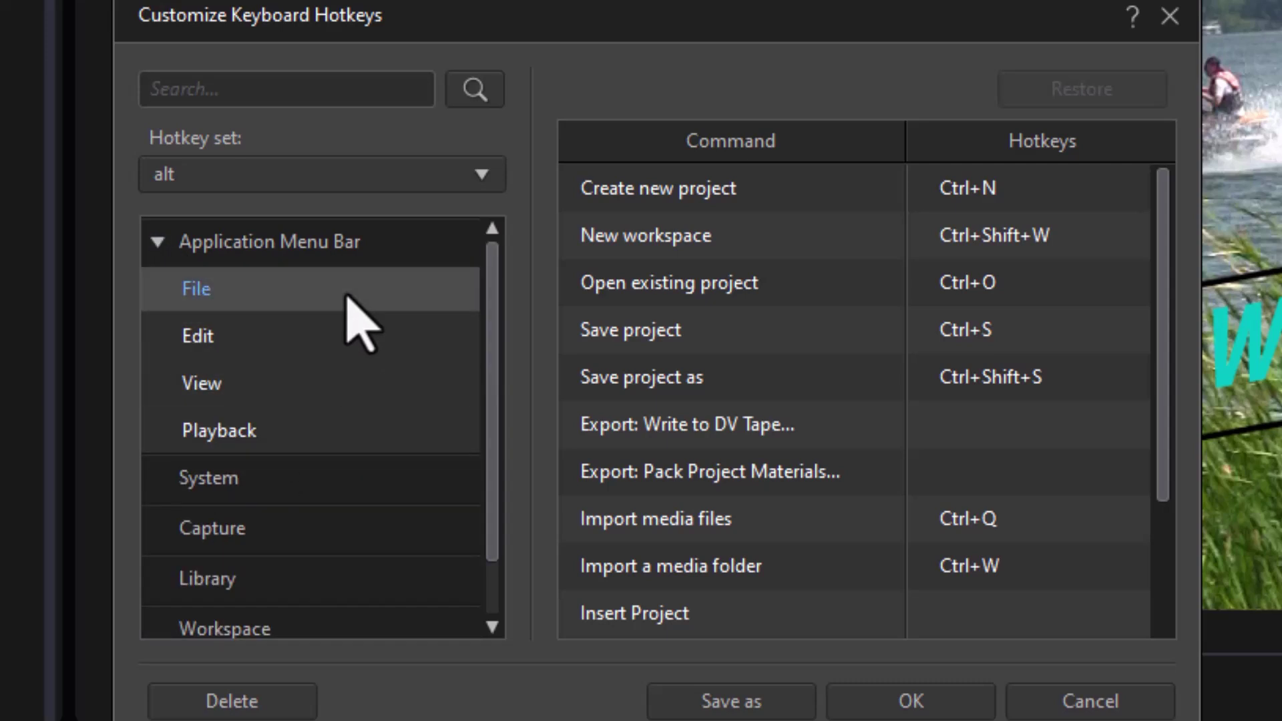
pyautogui.moveTo(1161, 468); pyautogui.dragTo(1121, 658)
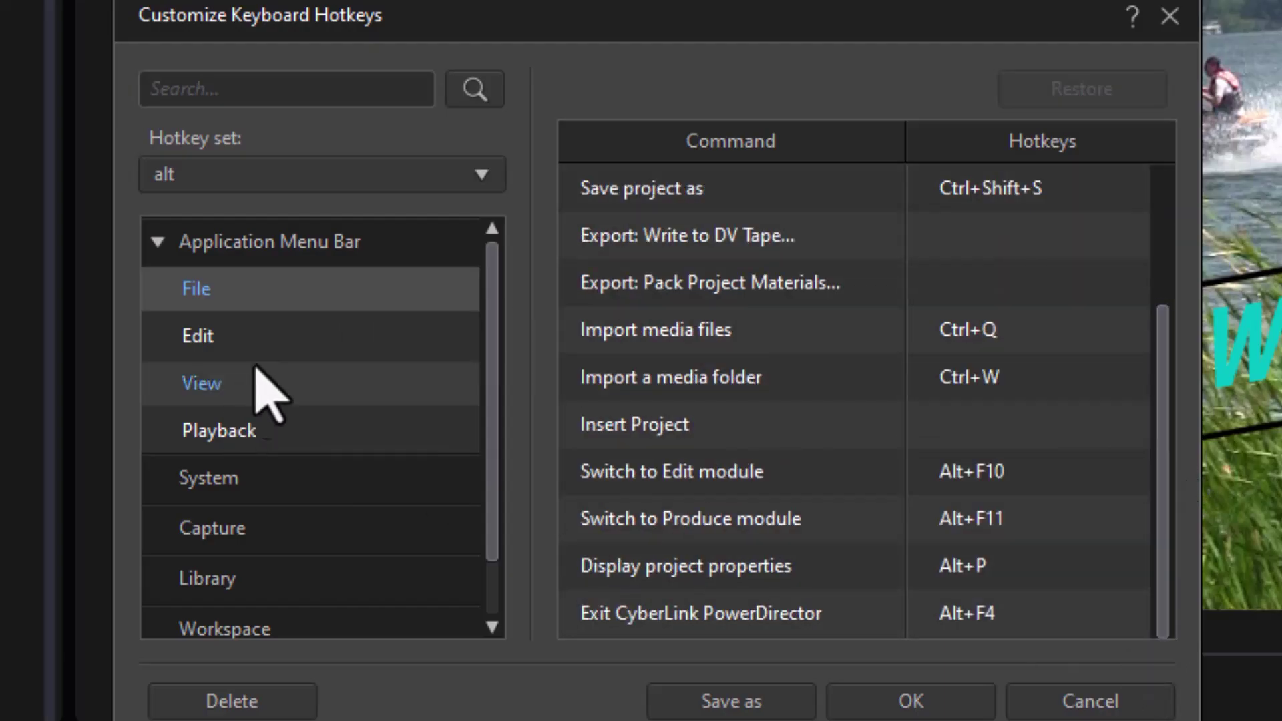
pyautogui.click(287, 360)
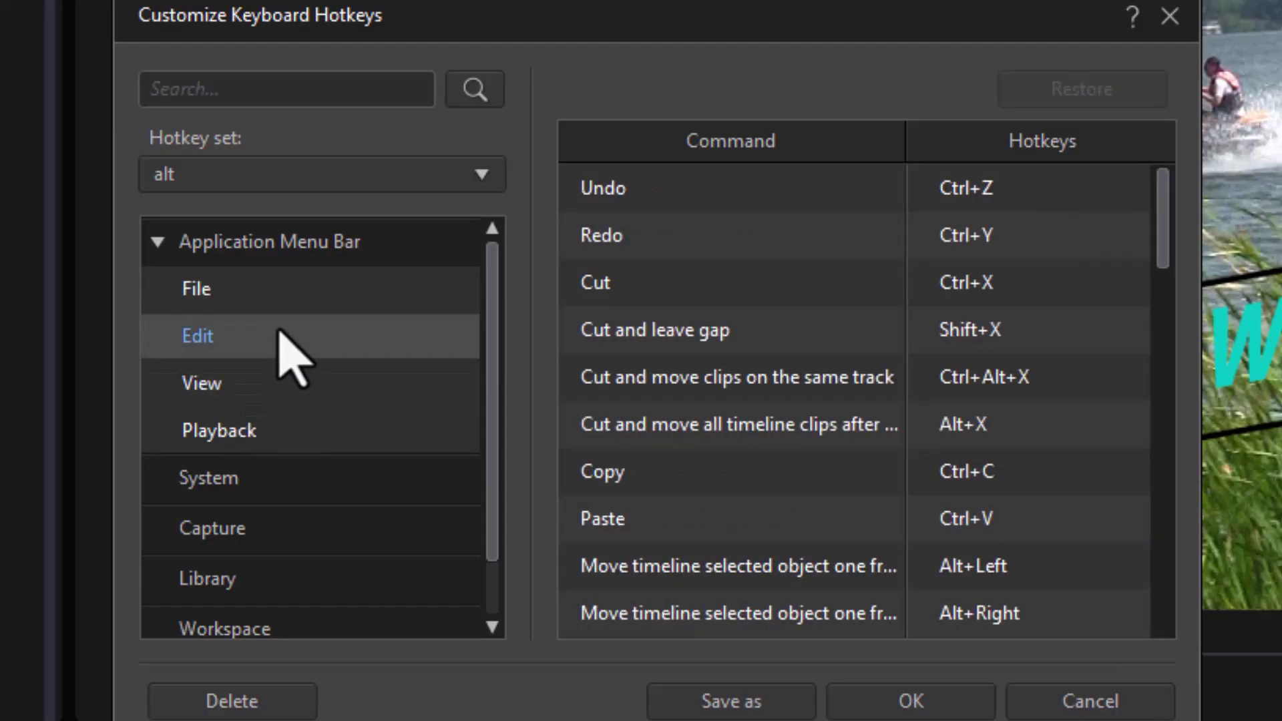
pyautogui.click(280, 385)
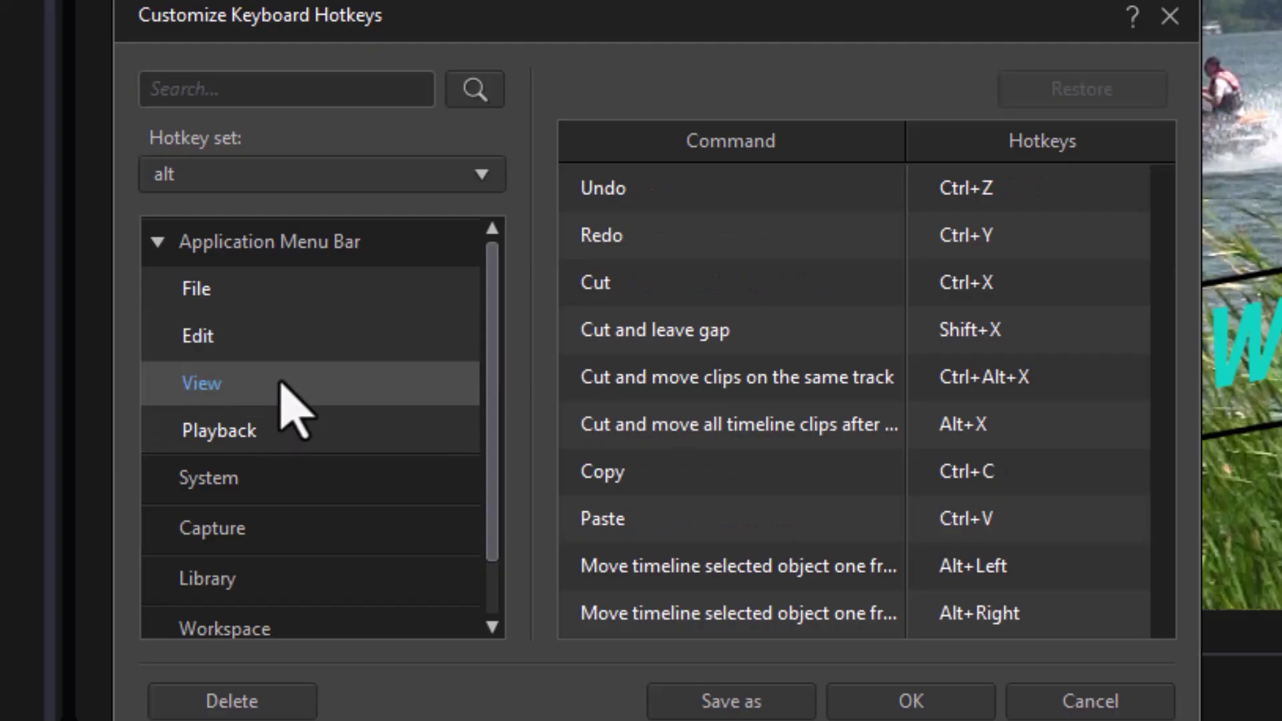
pyautogui.click(294, 459)
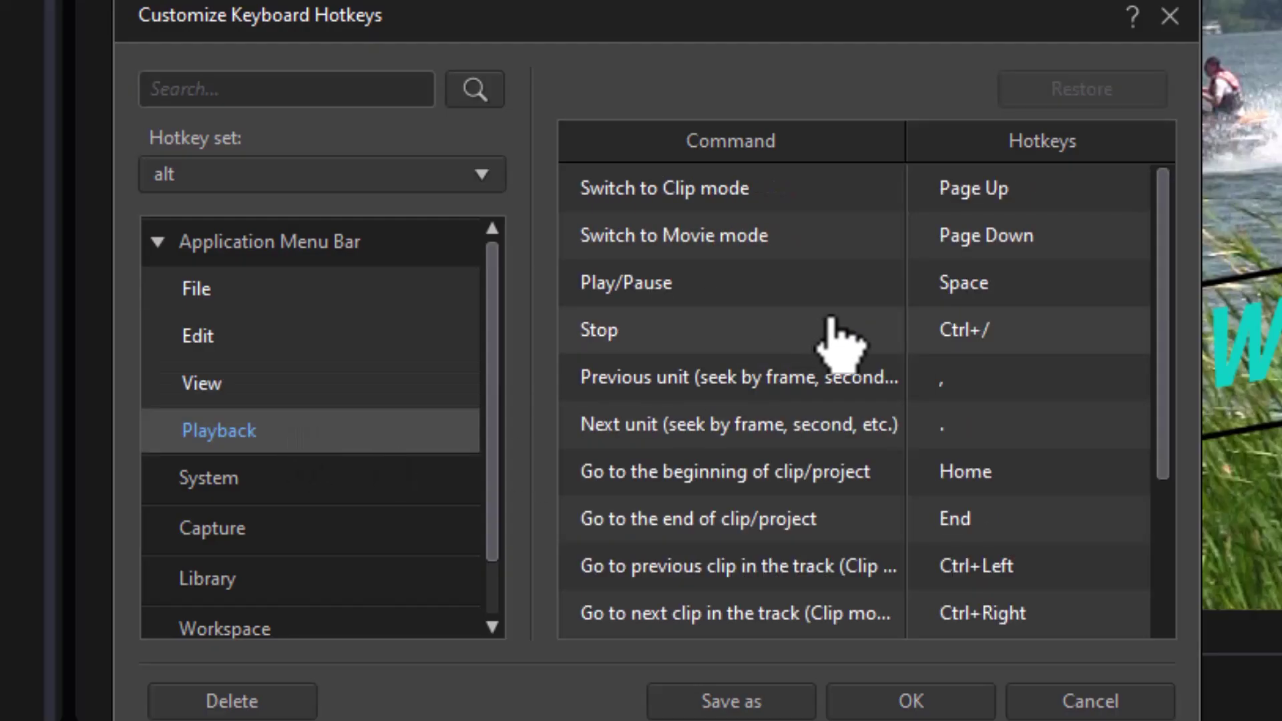
pyautogui.scroll(-2, 839, 341)
pyautogui.scroll(2, 834, 401)
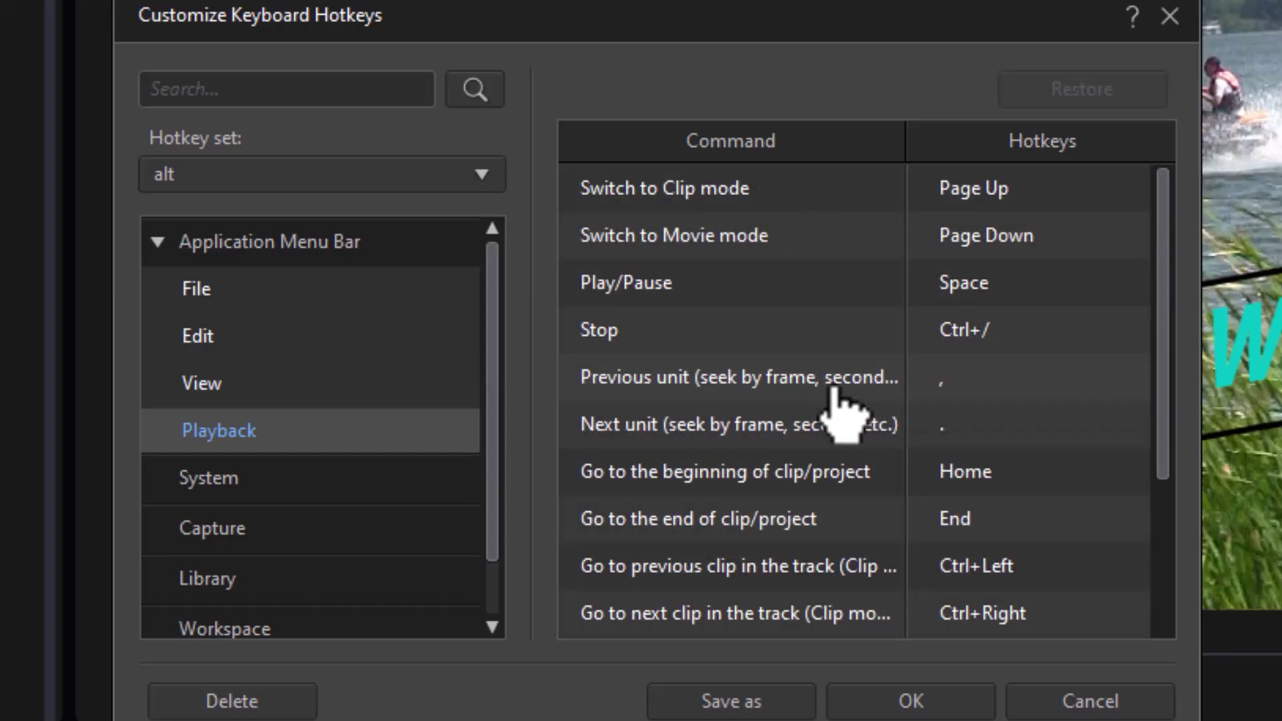
pyautogui.click(284, 339)
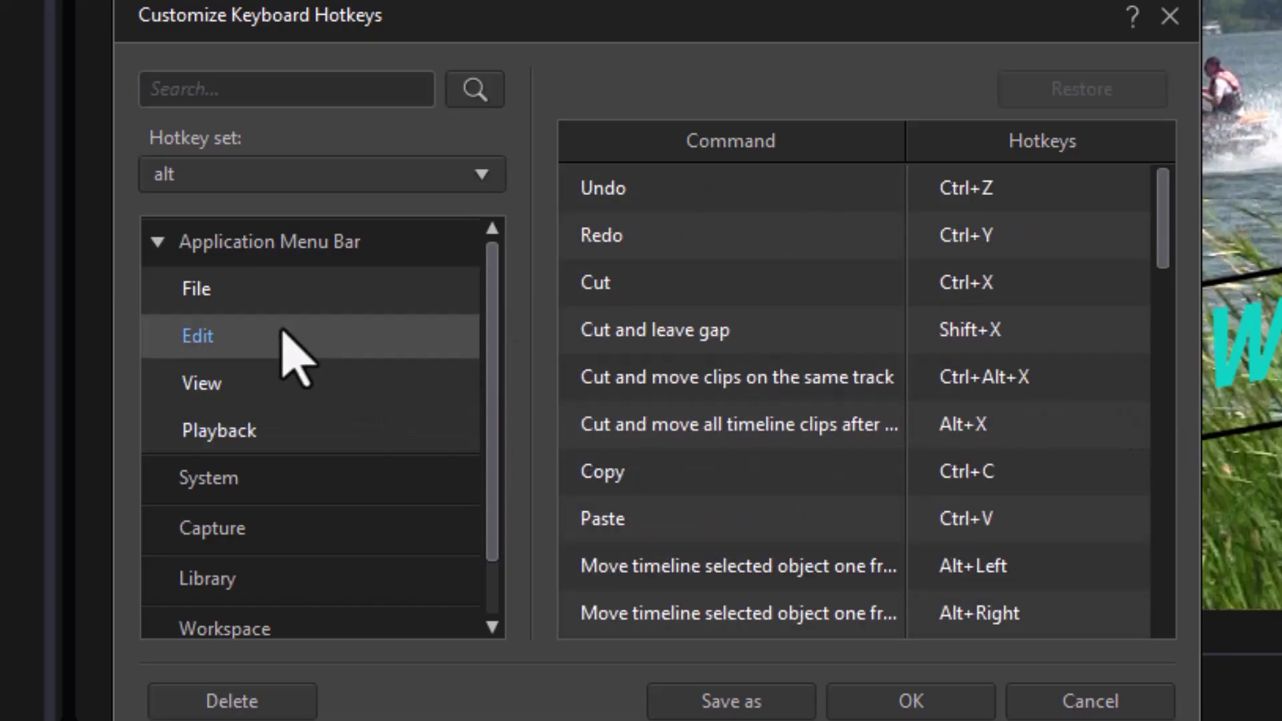
pyautogui.moveTo(1165, 250); pyautogui.dragTo(1175, 568)
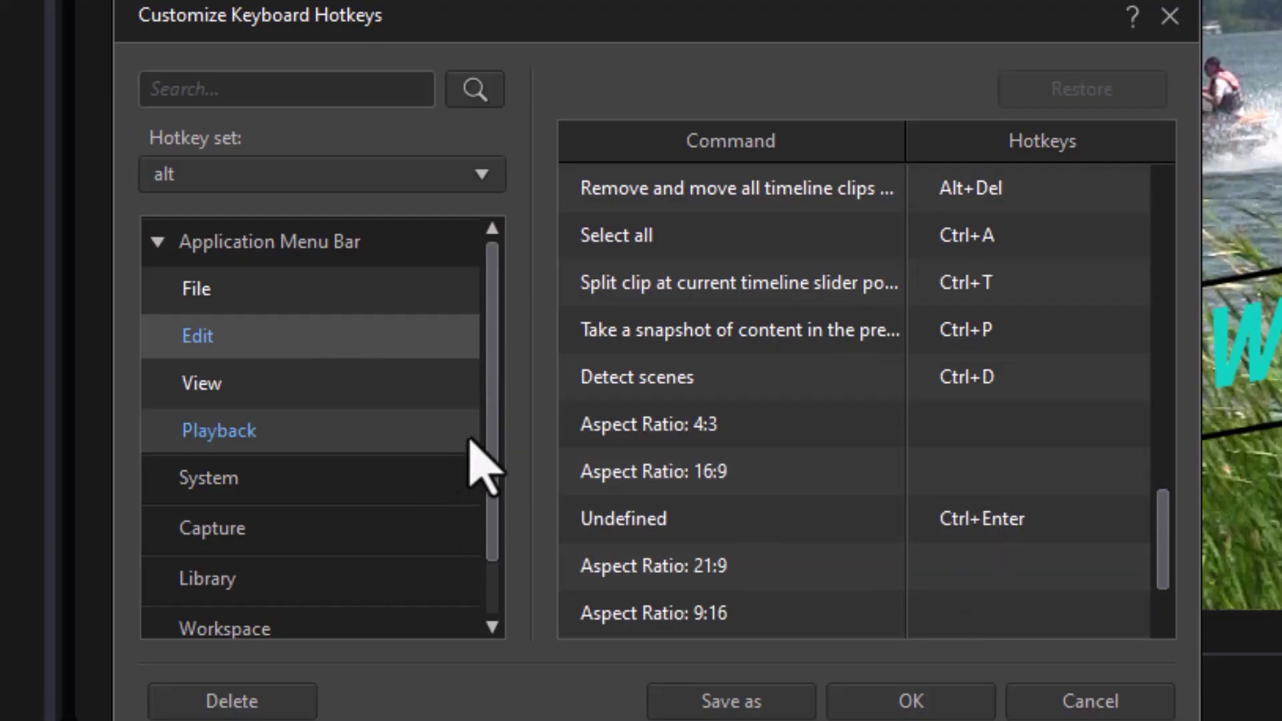
# Step: Collapse the Application Menu Bar category and examine the System, Capture and Library hotkeys
pyautogui.click(153, 243)
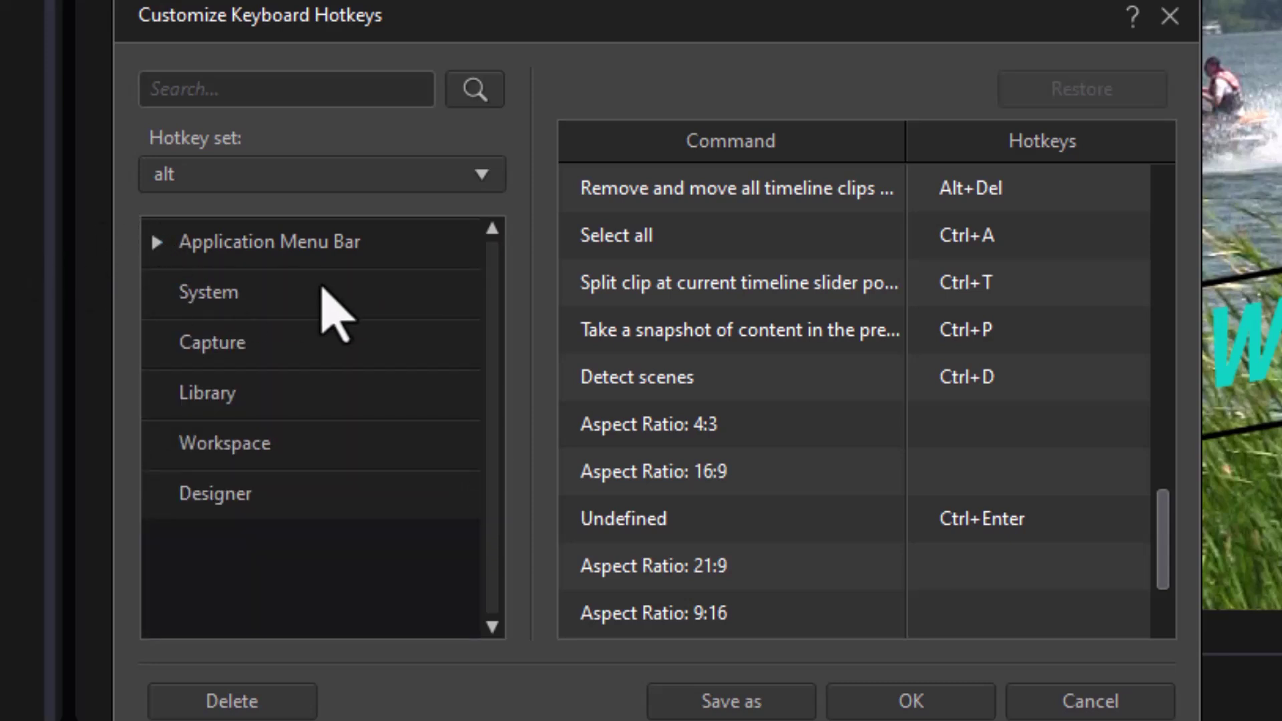
pyautogui.click(317, 306)
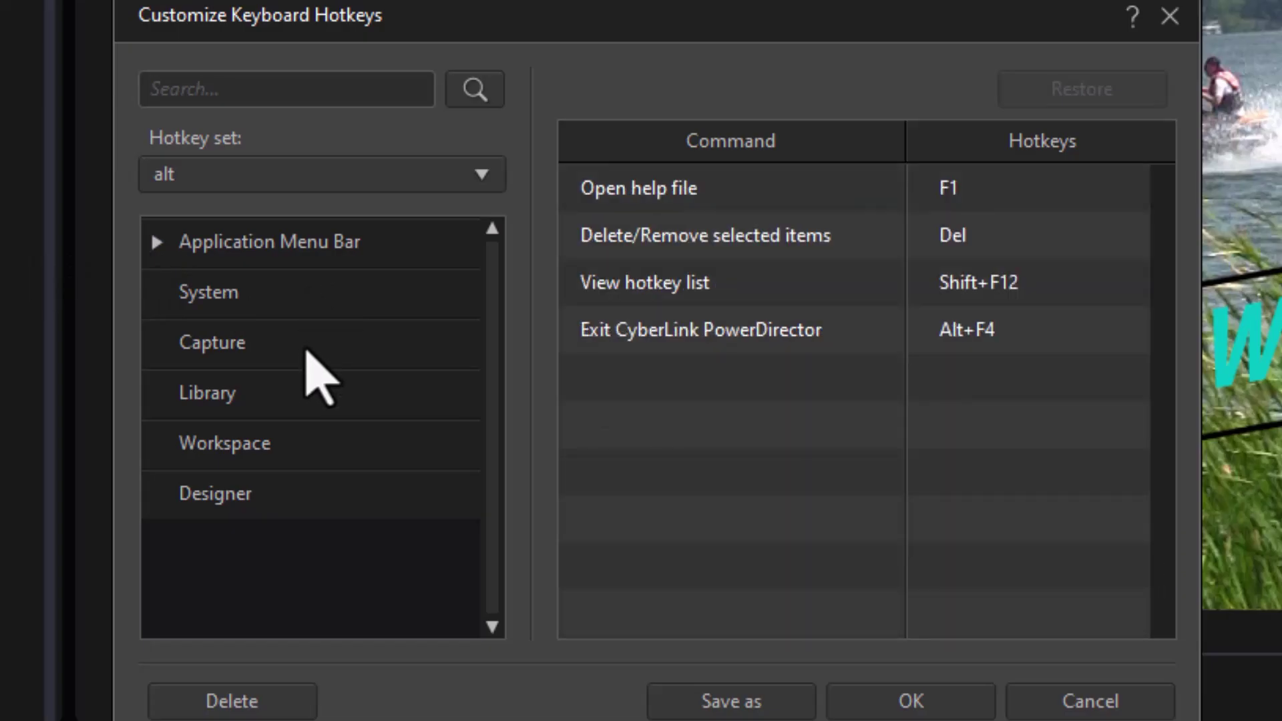
pyautogui.click(308, 343)
pyautogui.moveTo(1172, 480); pyautogui.dragTo(1153, 543)
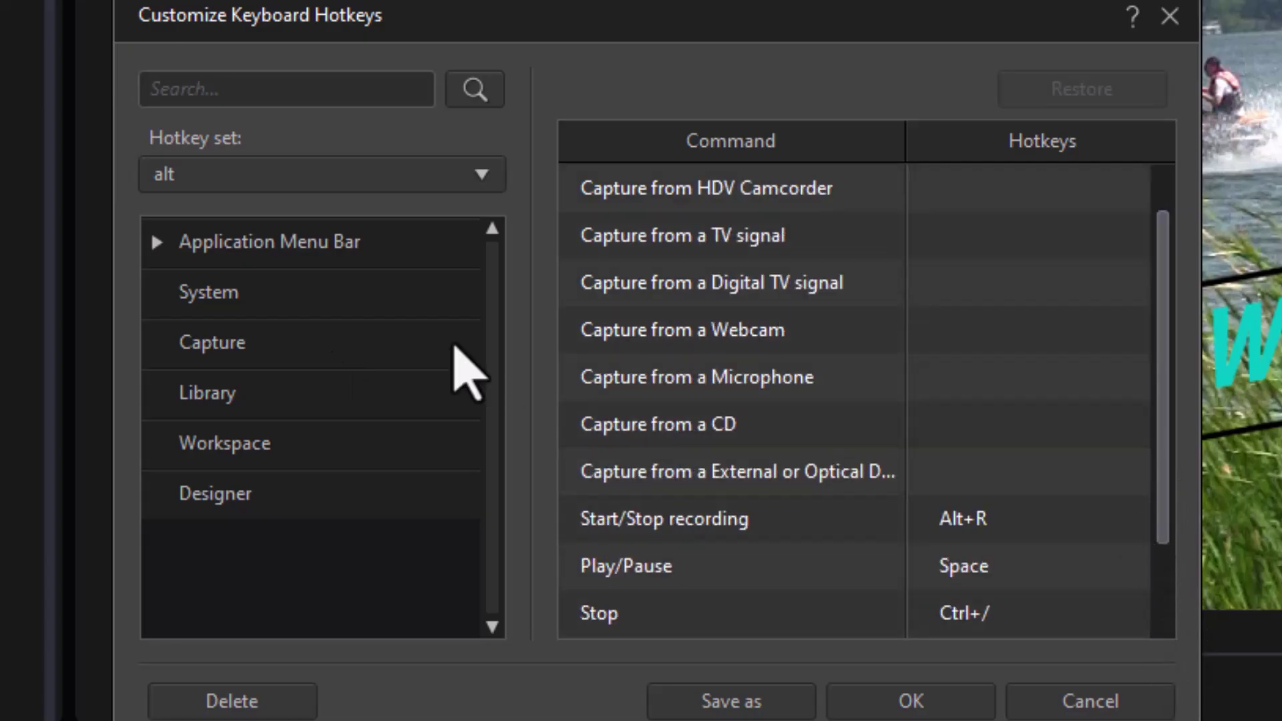
pyautogui.click(316, 397)
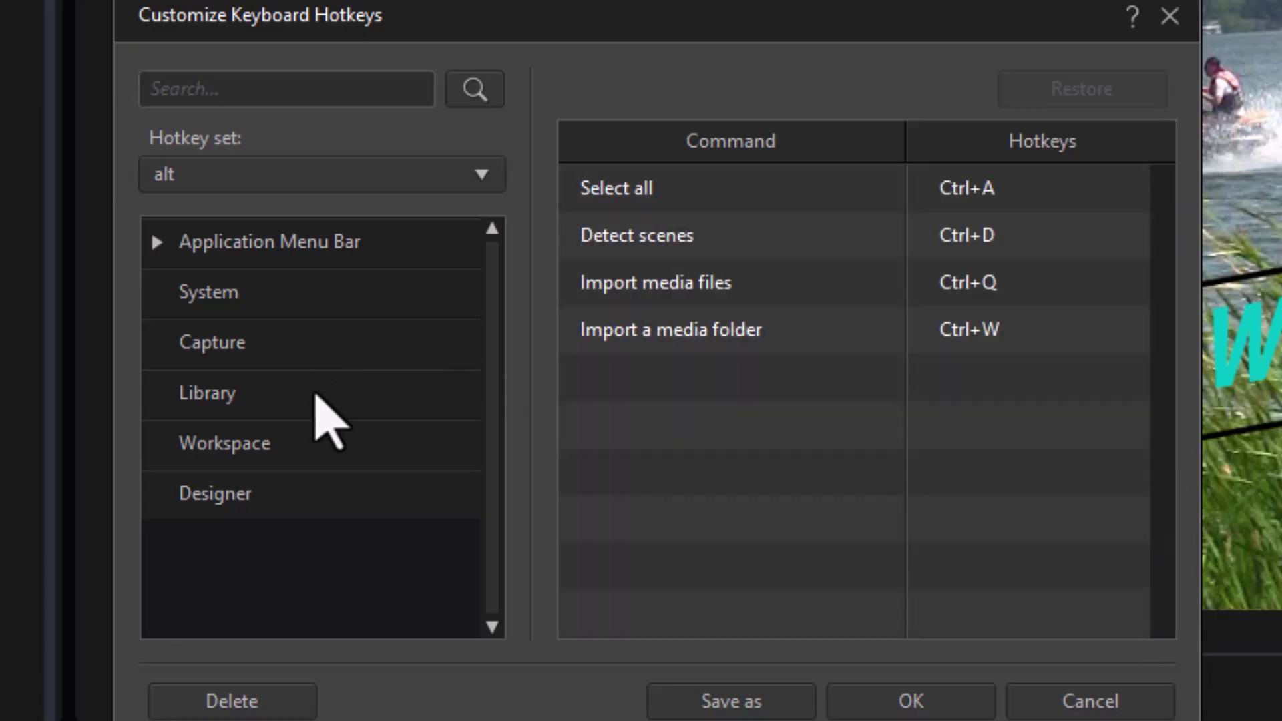
# Step: Examine the full list of Workspace hotkeys and the Designer hotkeys
pyautogui.click(301, 446)
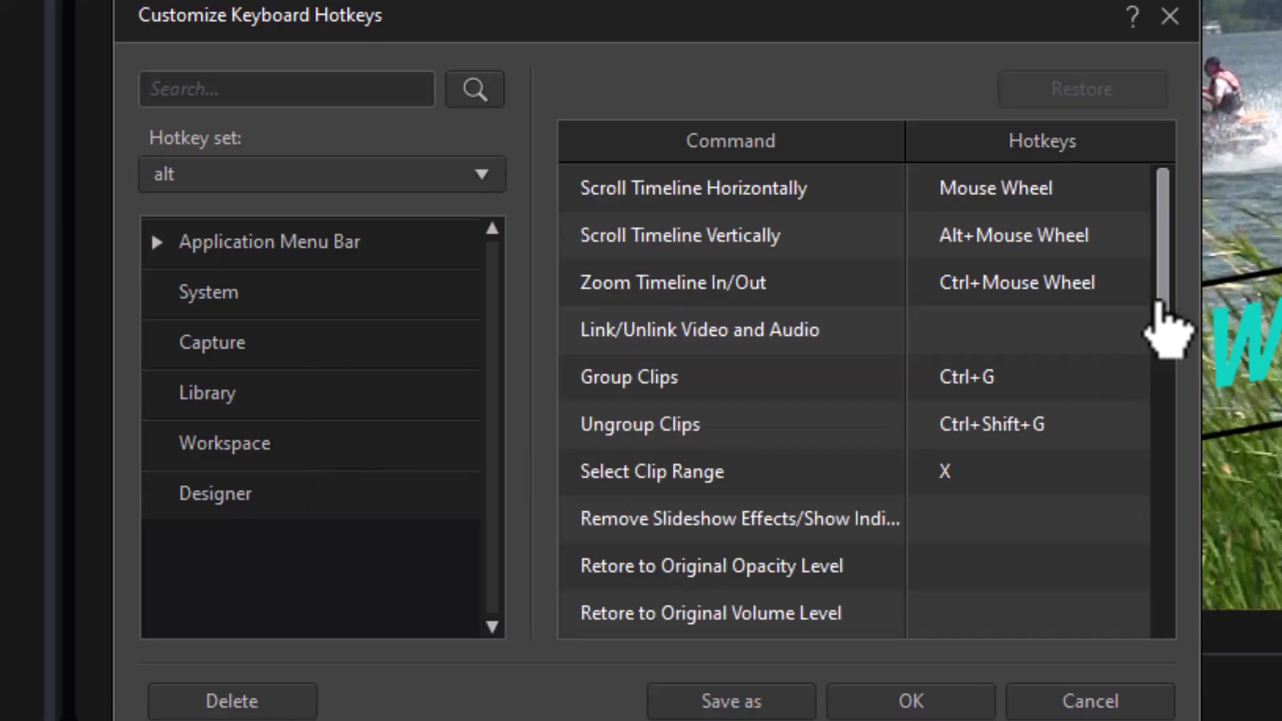
pyautogui.moveTo(1158, 304); pyautogui.dragTo(1155, 589)
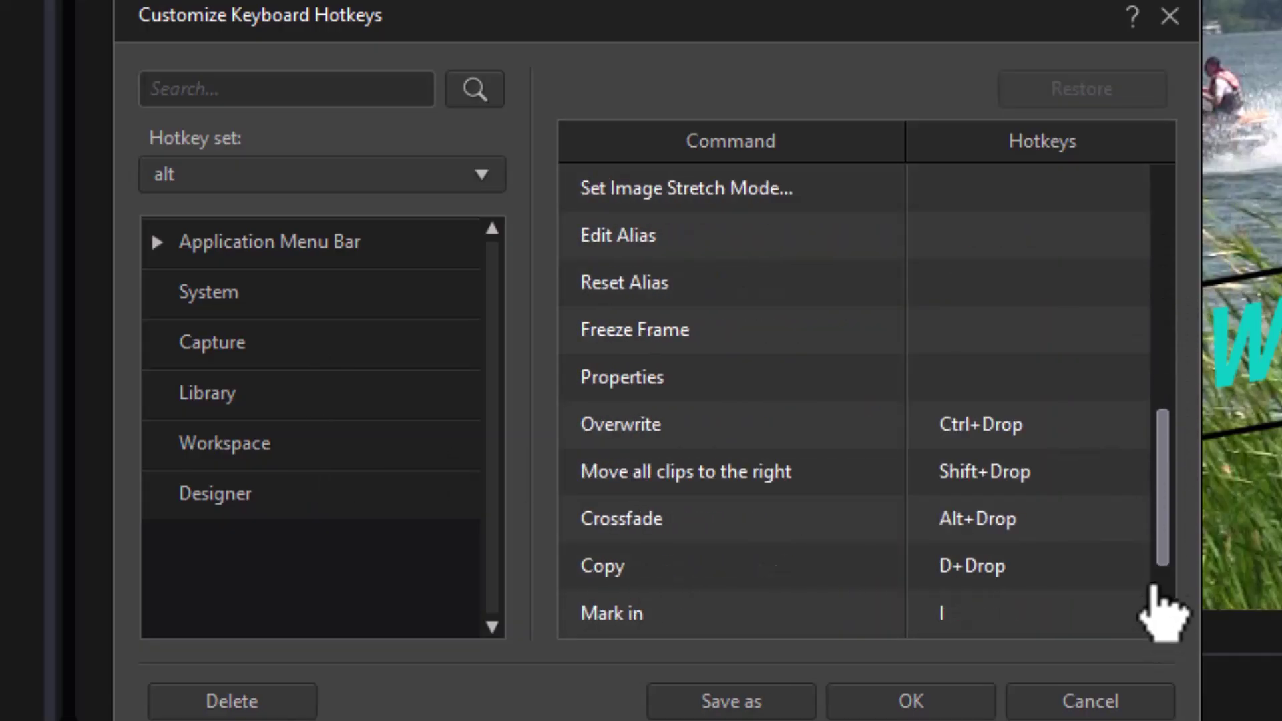
pyautogui.click(1157, 257)
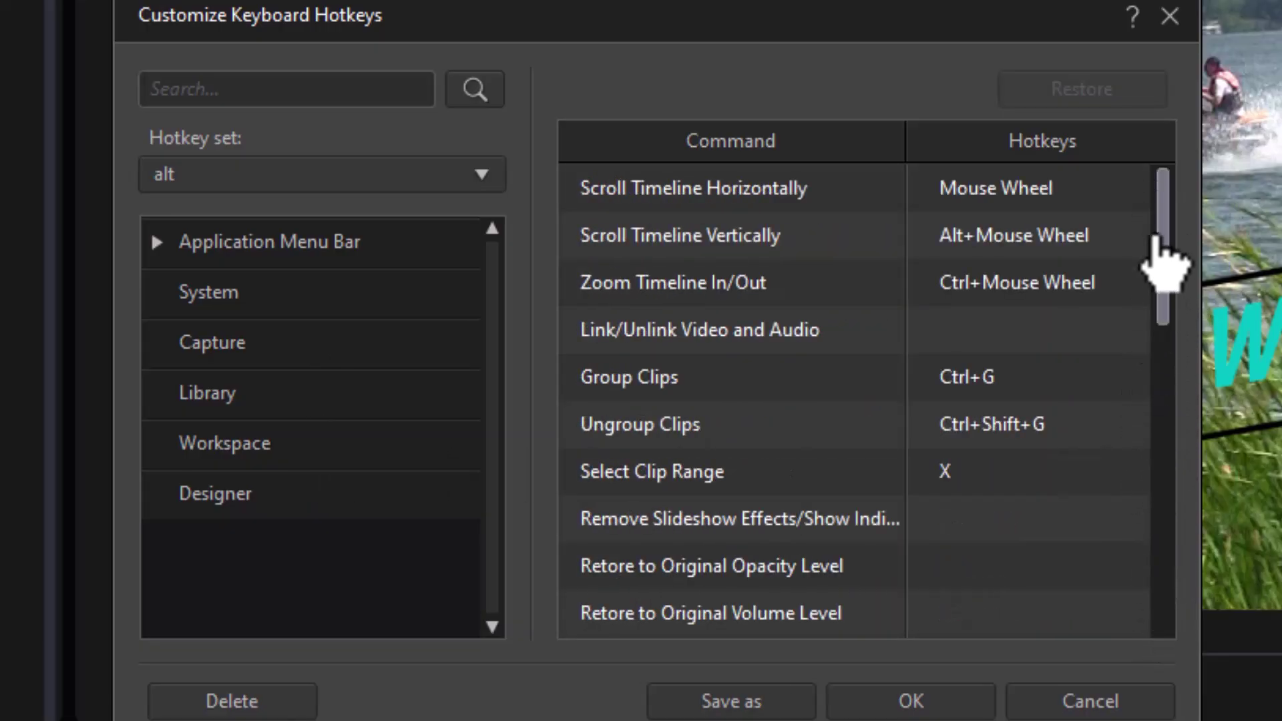
pyautogui.moveTo(1162, 263); pyautogui.dragTo(1173, 338)
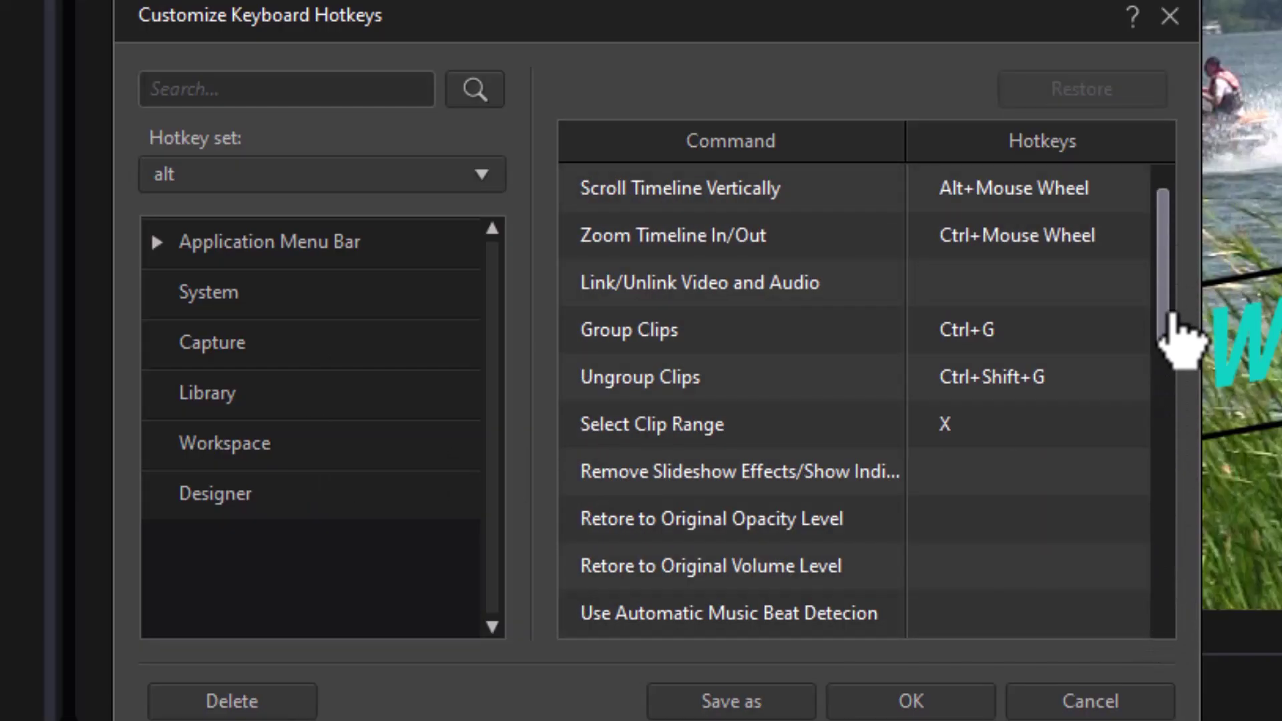
pyautogui.click(309, 498)
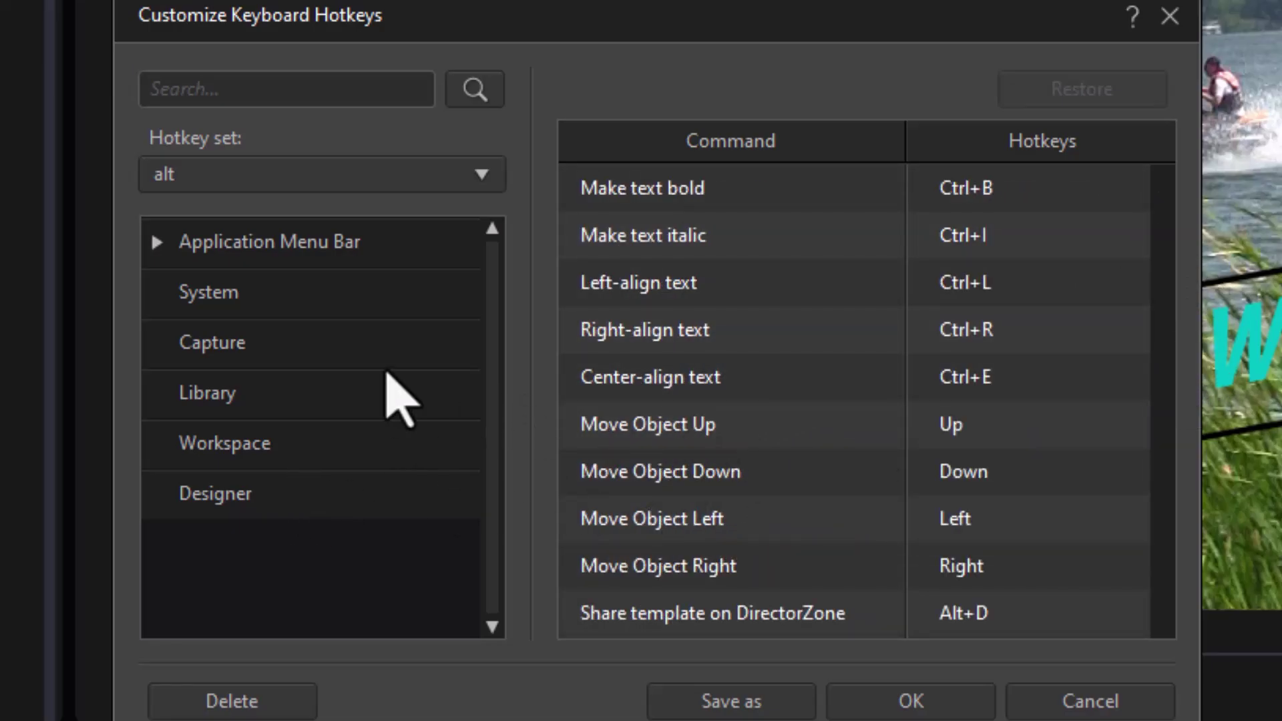
# Step: Assign R as the hotkey of the Select Clip Range command in the Workspace category and accept the hotkey changes
pyautogui.click(259, 447)
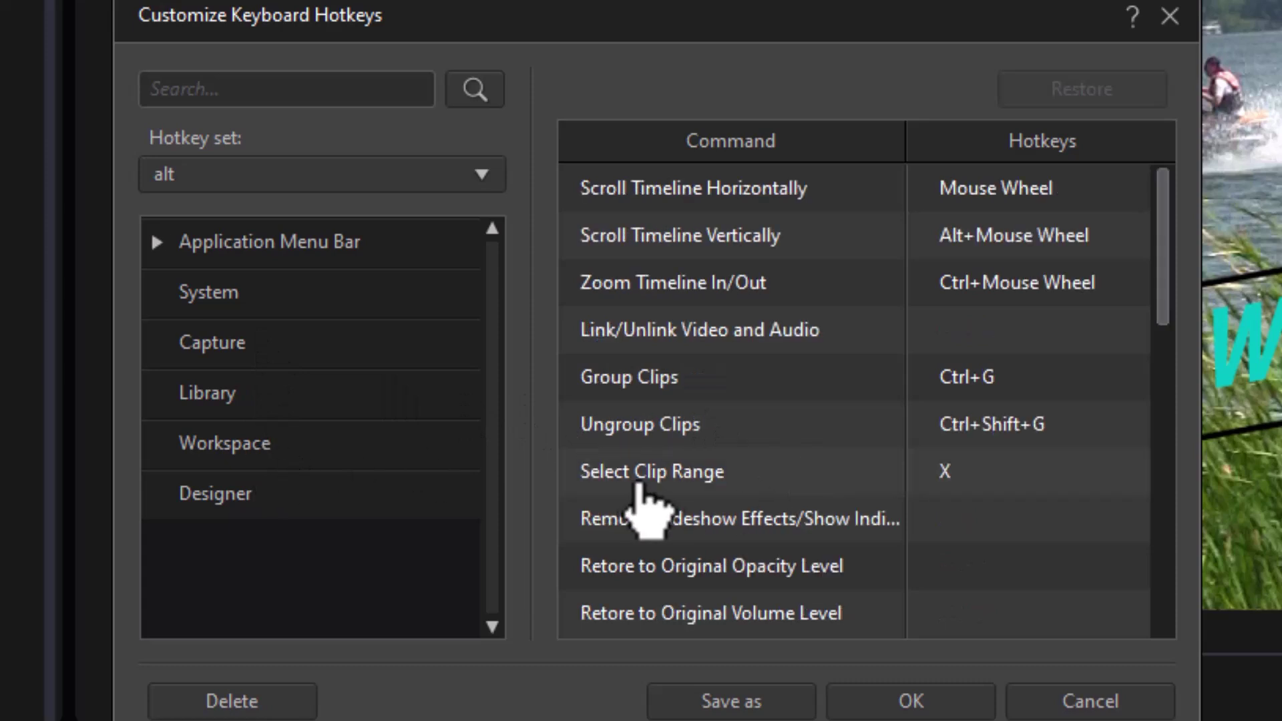
pyautogui.click(967, 475)
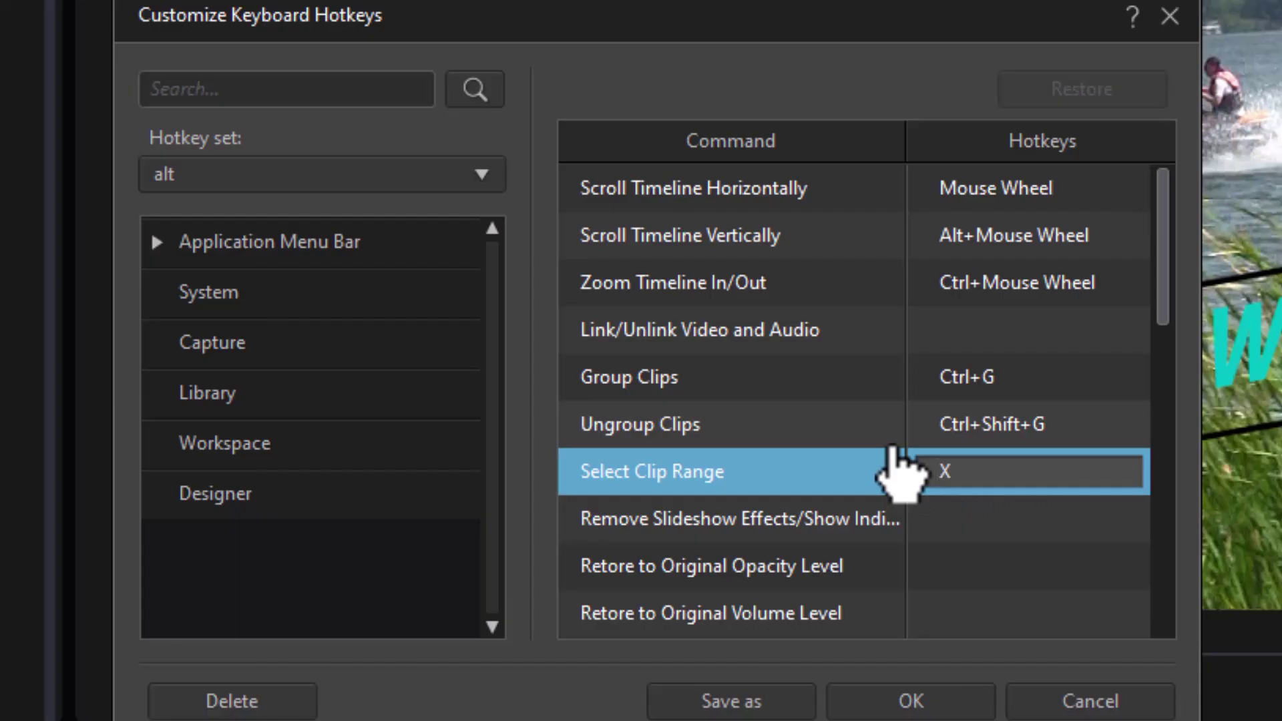
pyautogui.press('r')
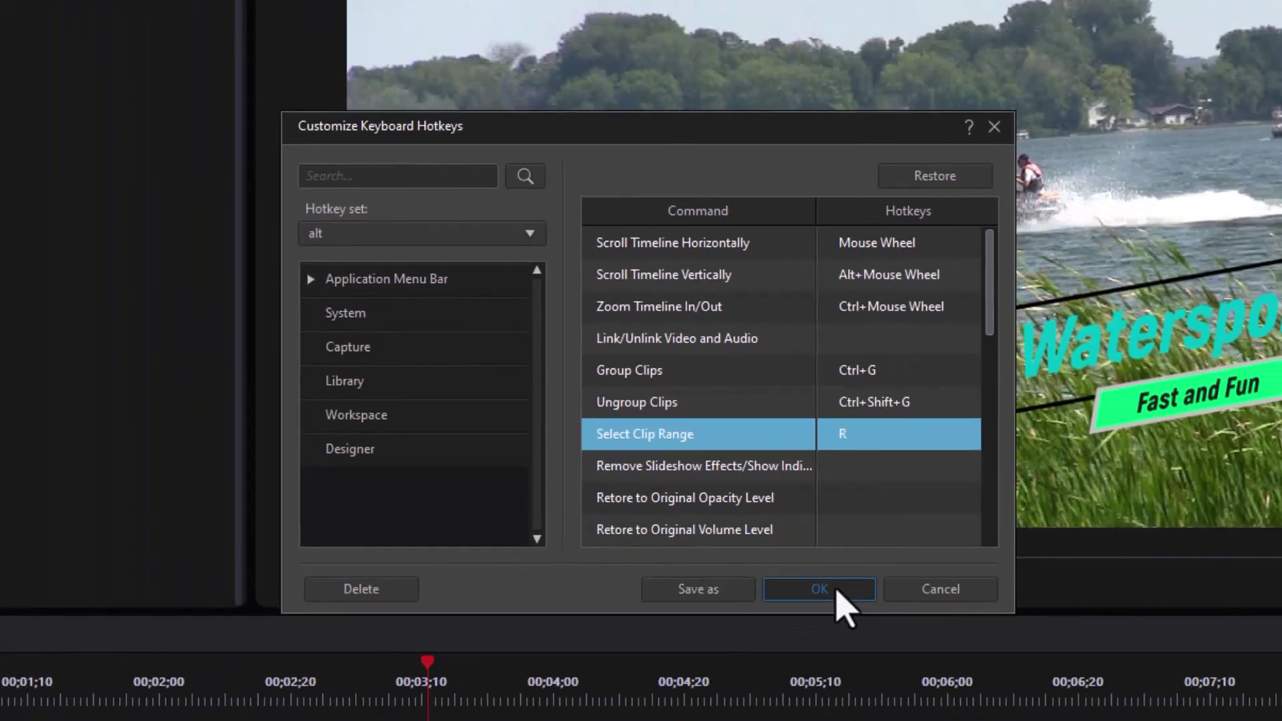
pyautogui.click(927, 709)
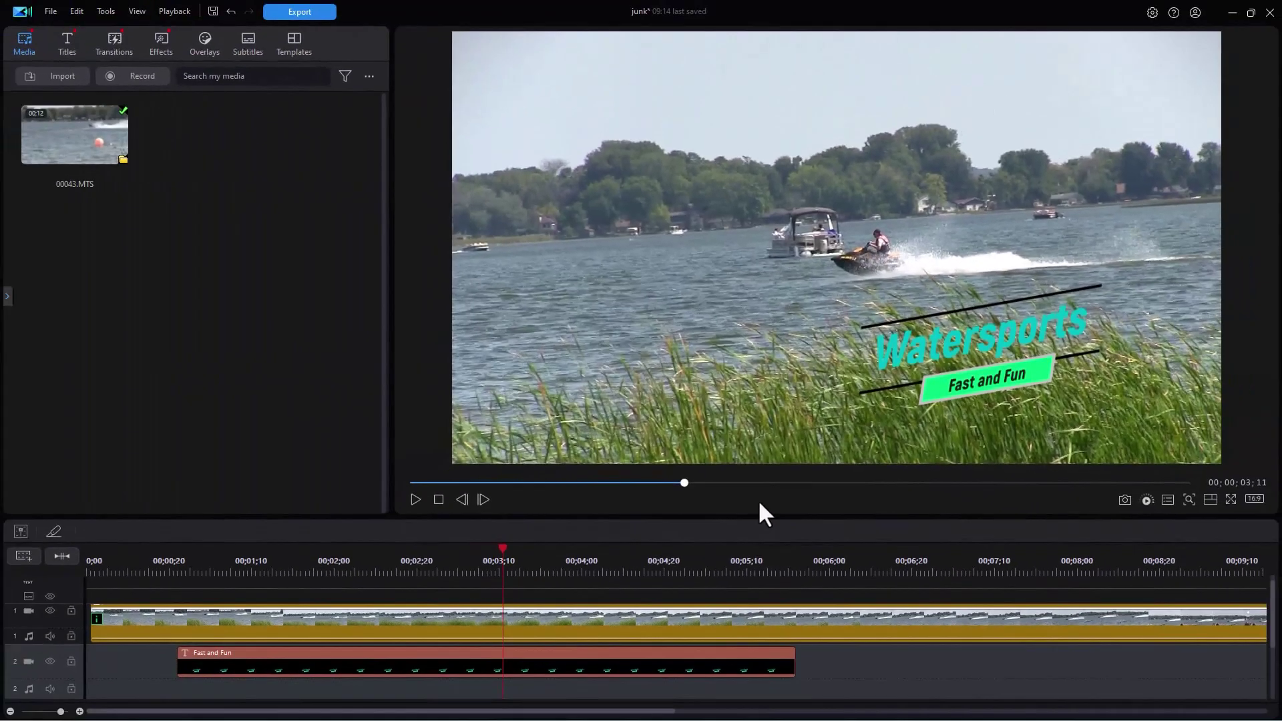
# Step: Try the R hotkey on the Fast and Fun title clip to select its range, and clear the range again
pyautogui.click(600, 662)
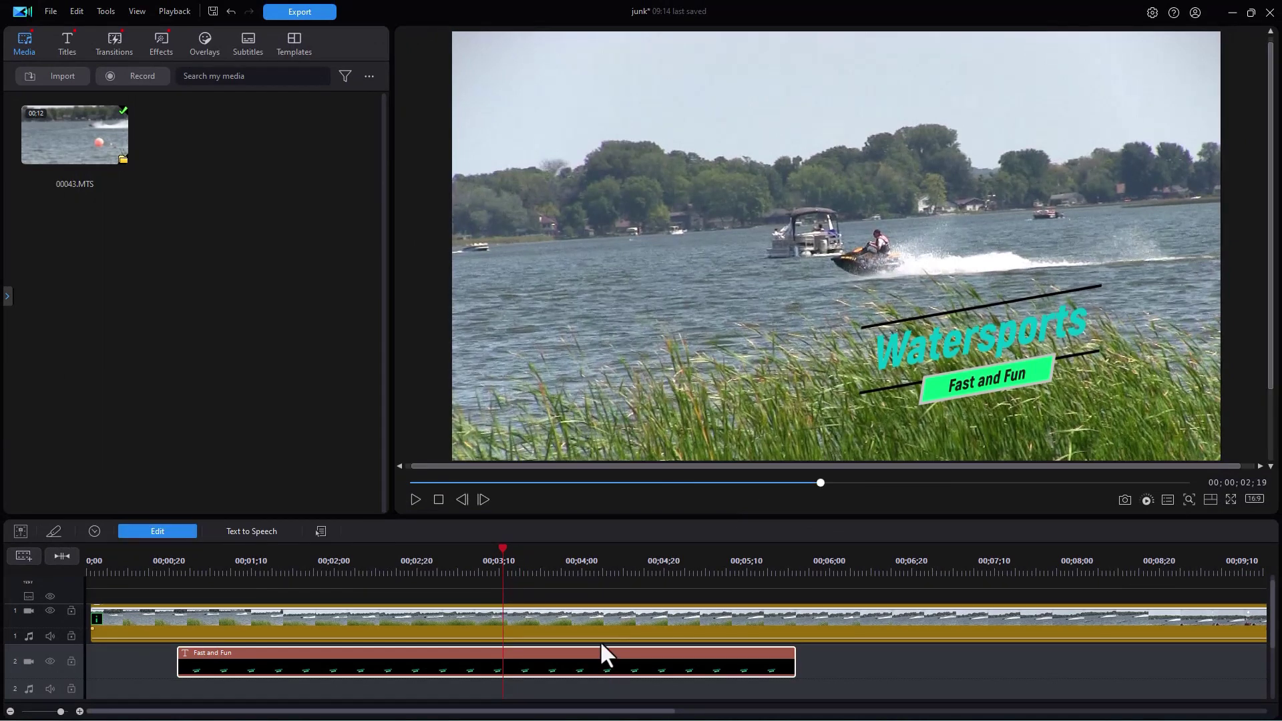
pyautogui.press('r')
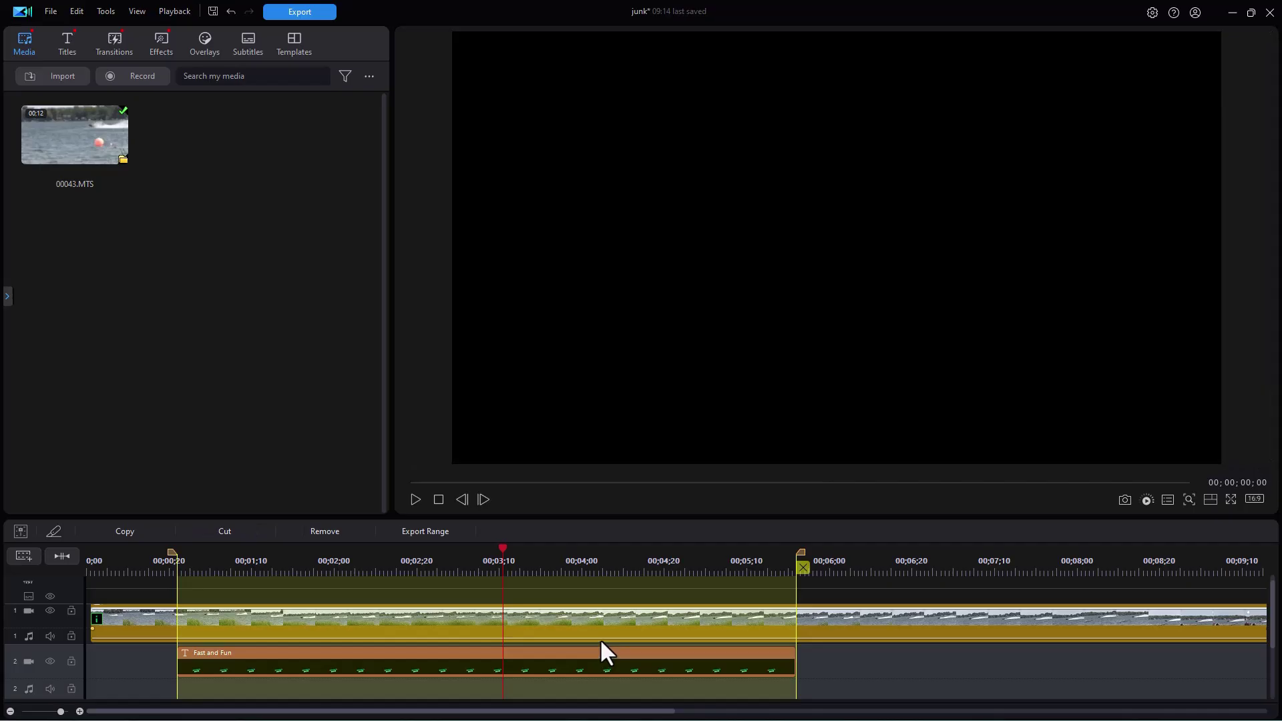
pyautogui.click(589, 564)
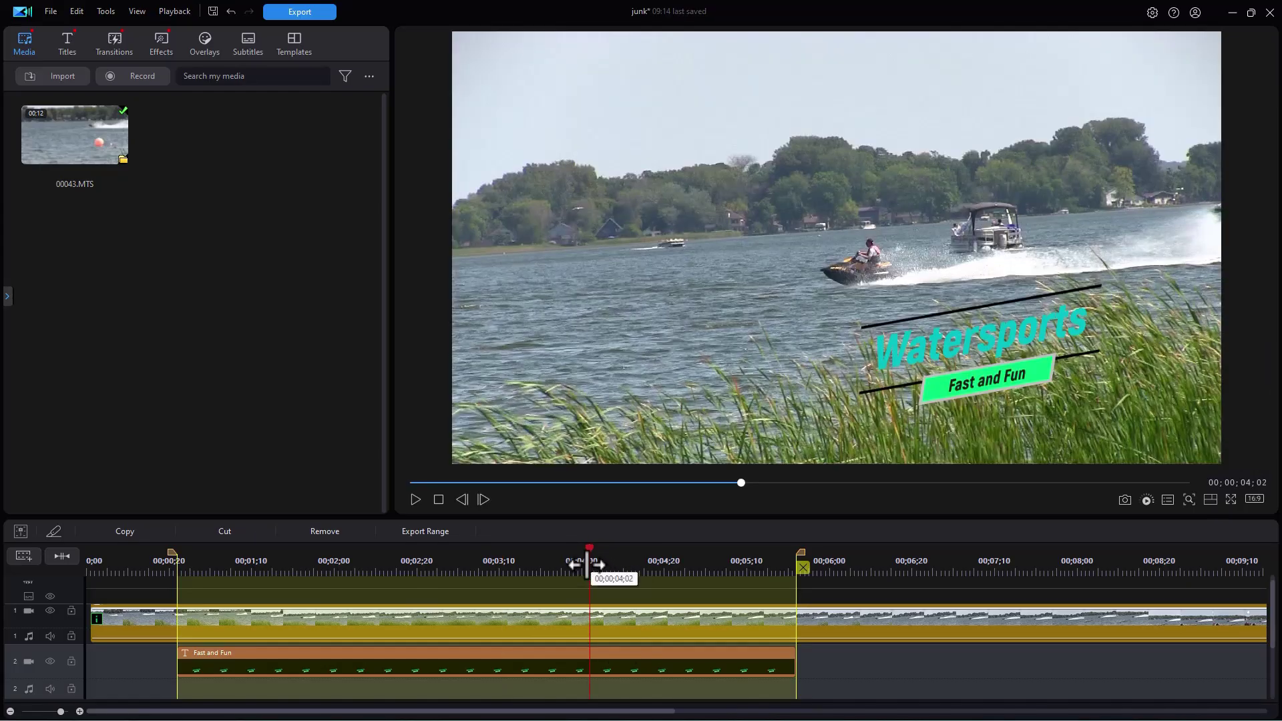
pyautogui.click(582, 562)
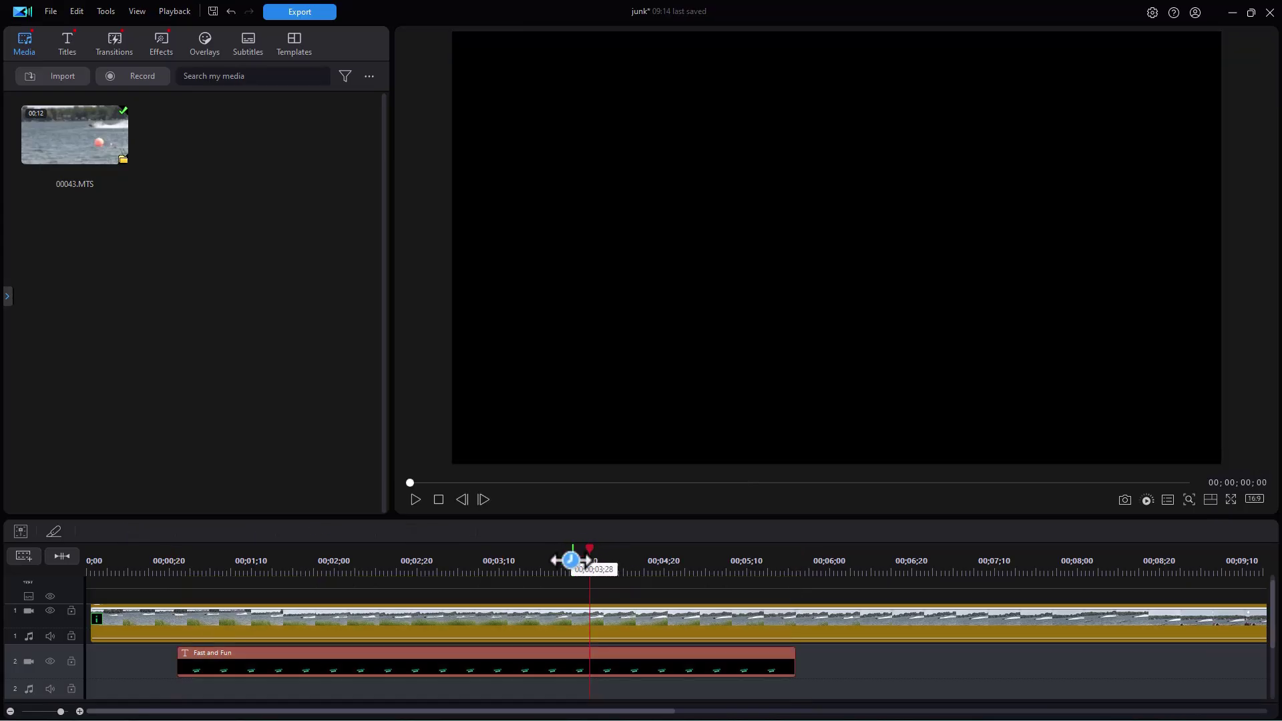
pyautogui.click(544, 558)
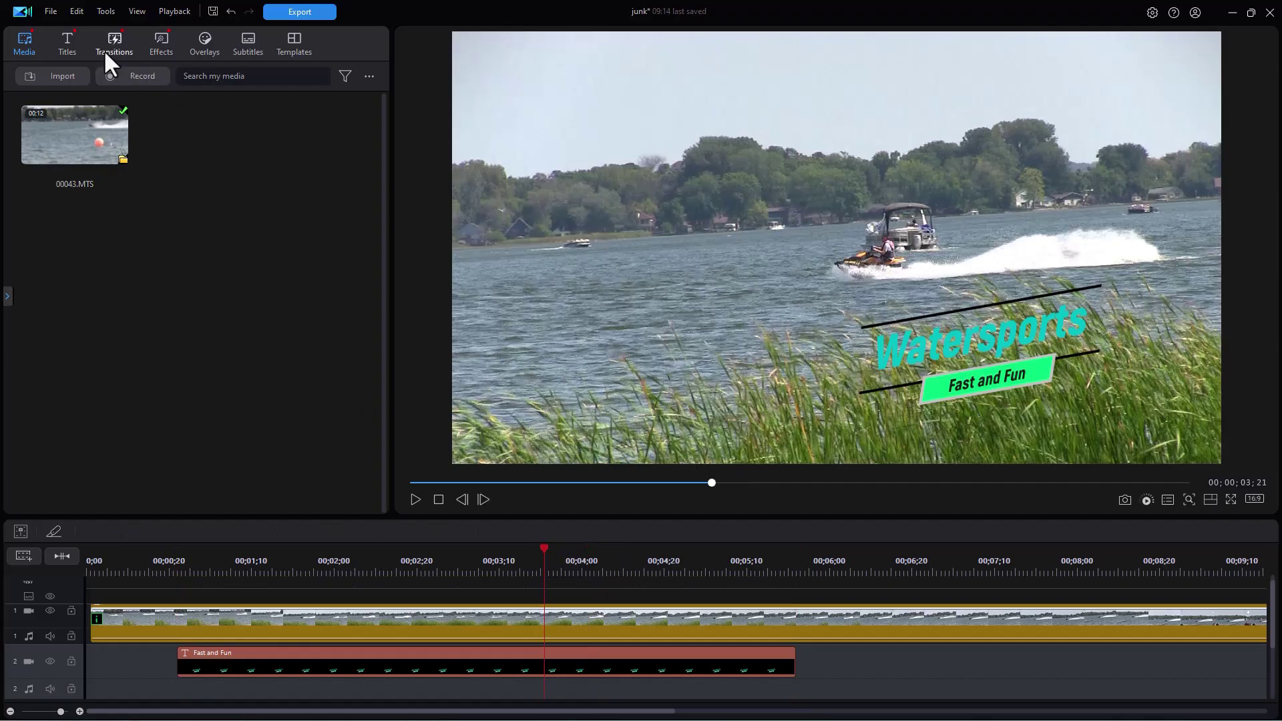
# Step: Reopen the keyboard hotkey customization and show the Workspace commands of the alt set
pyautogui.click(77, 10)
pyautogui.moveTo(141, 279)
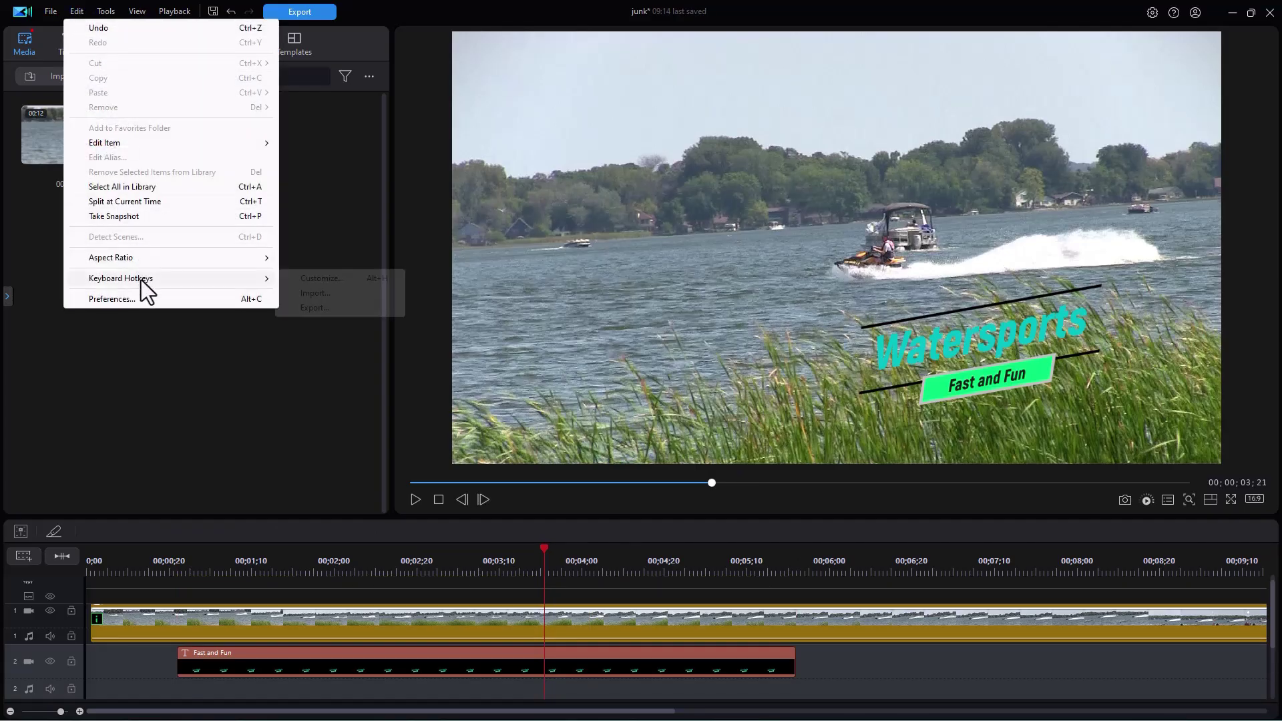
pyautogui.click(327, 279)
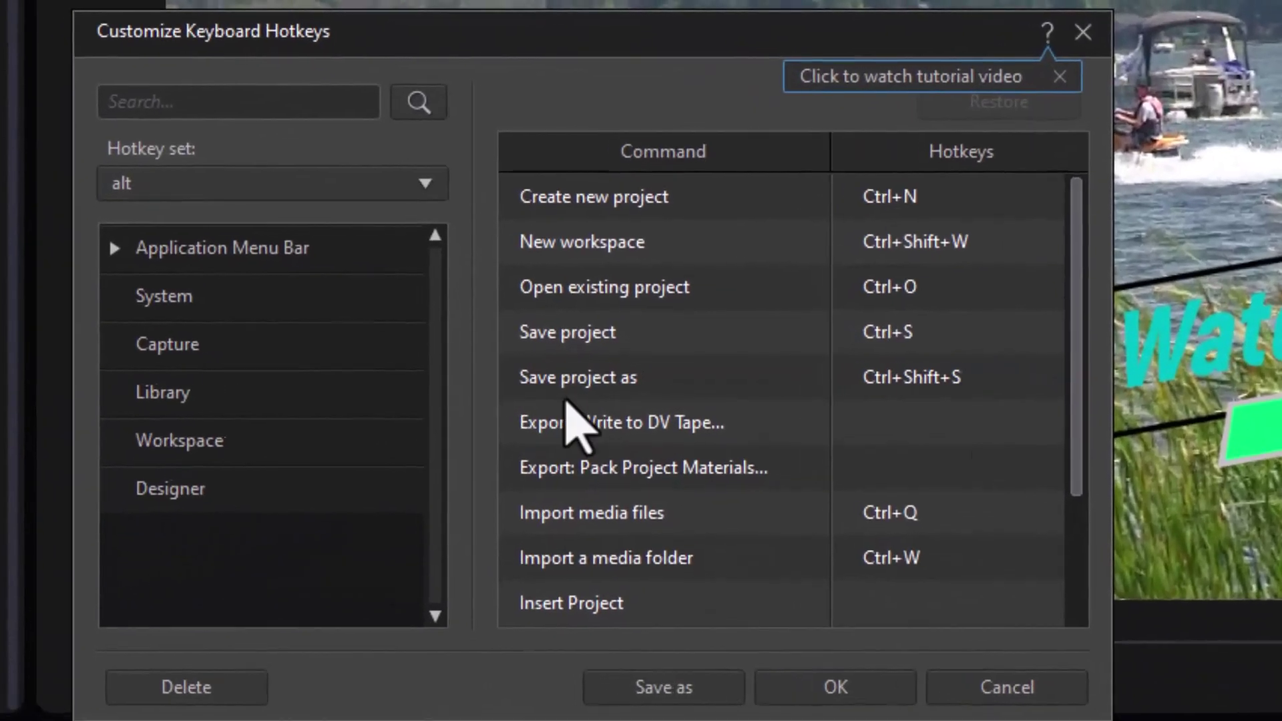
pyautogui.click(274, 439)
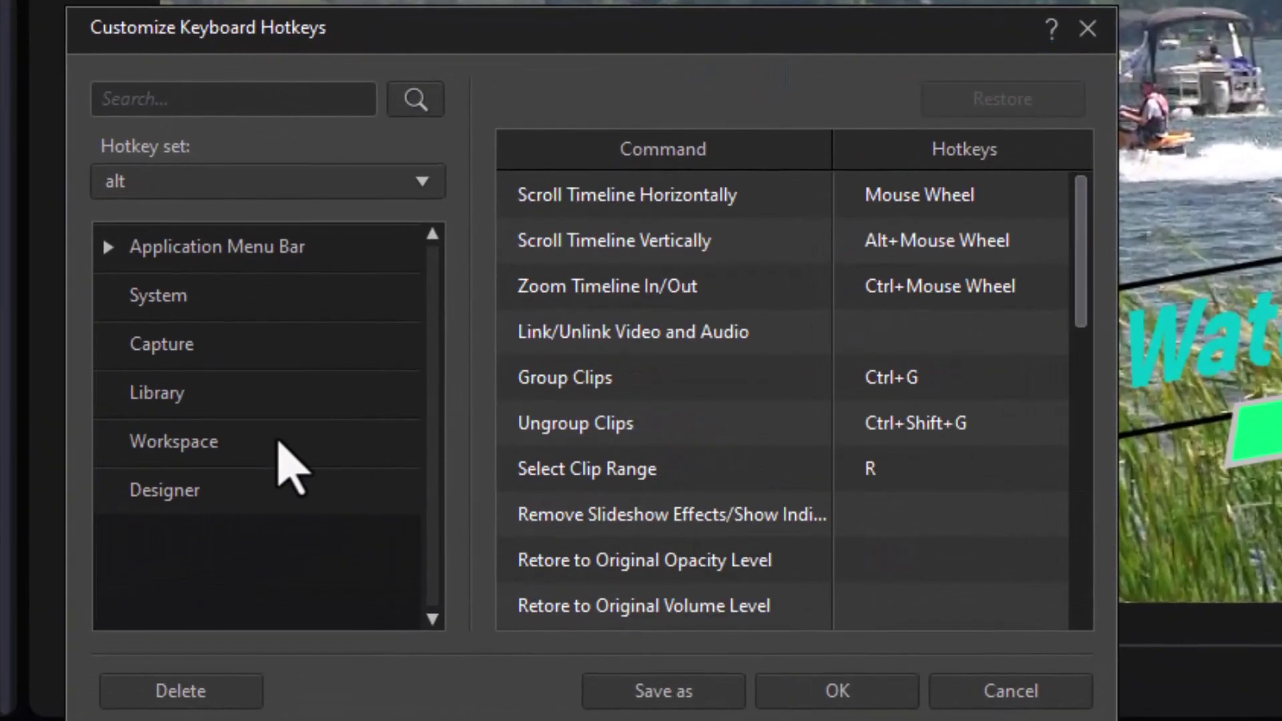
# Step: Restore the default hotkey of the Select Clip Range command and assign R to it again
pyautogui.click(930, 473)
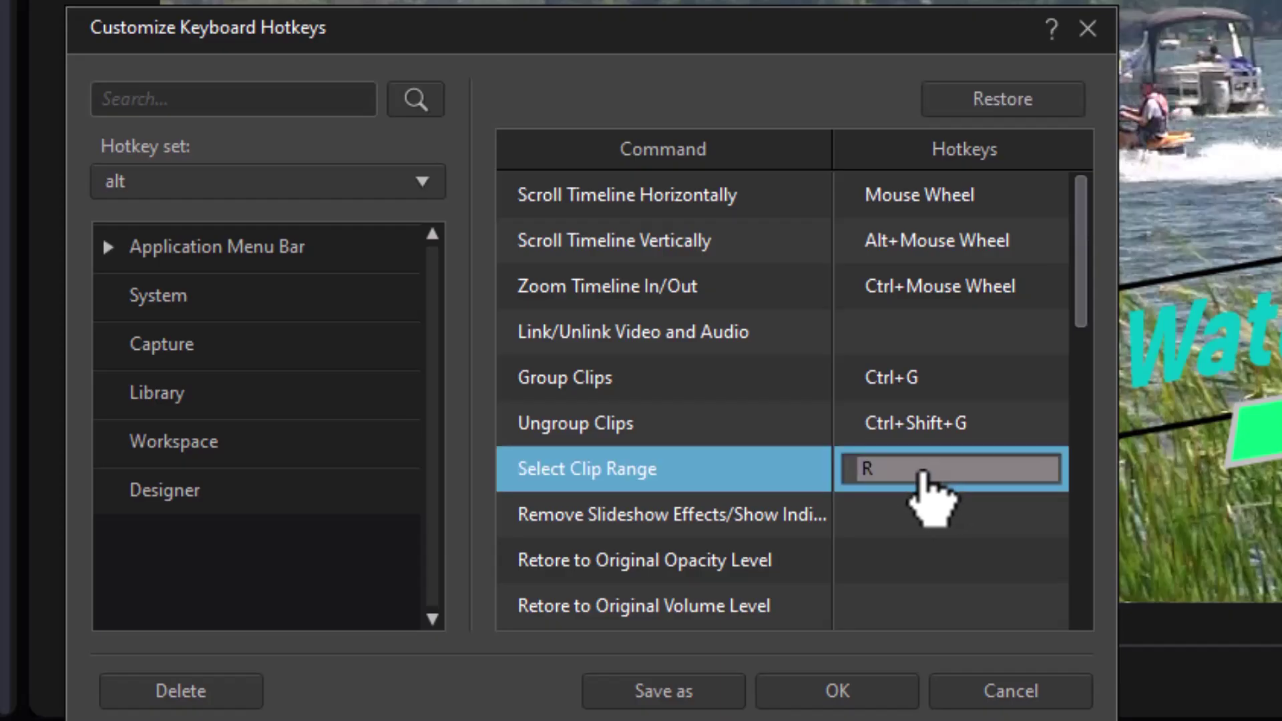
pyautogui.click(1009, 100)
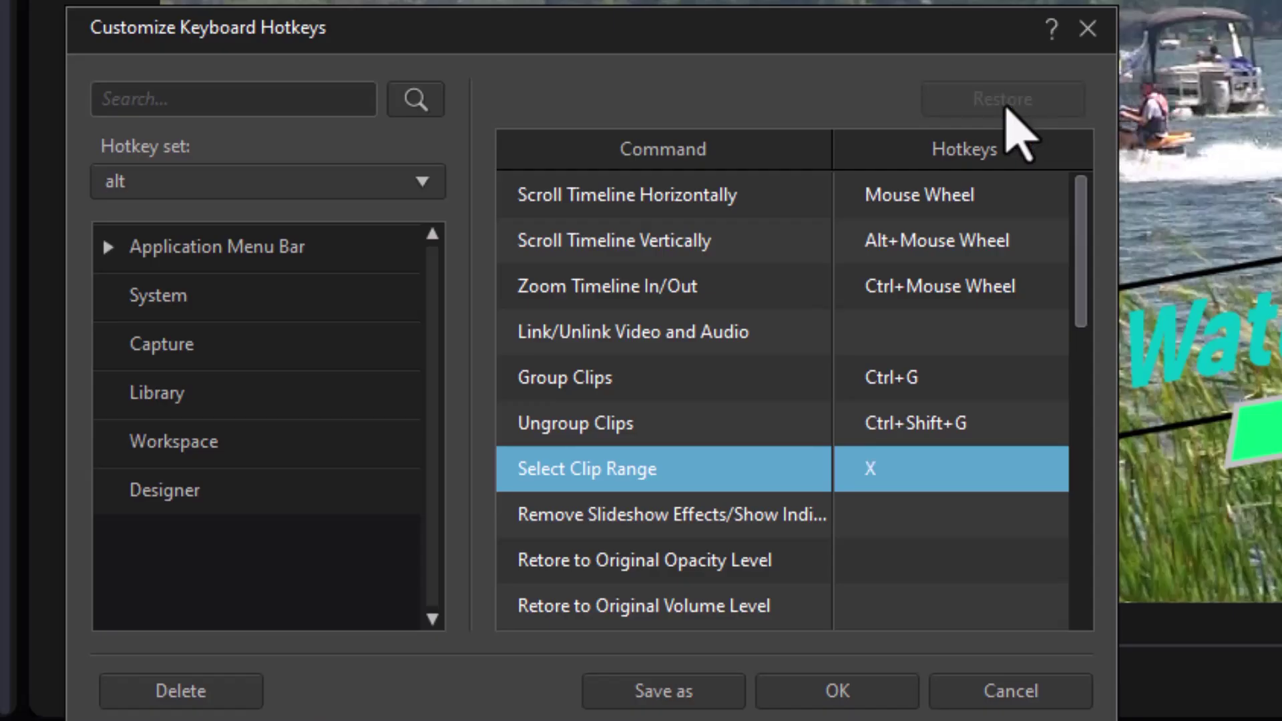
pyautogui.click(975, 475)
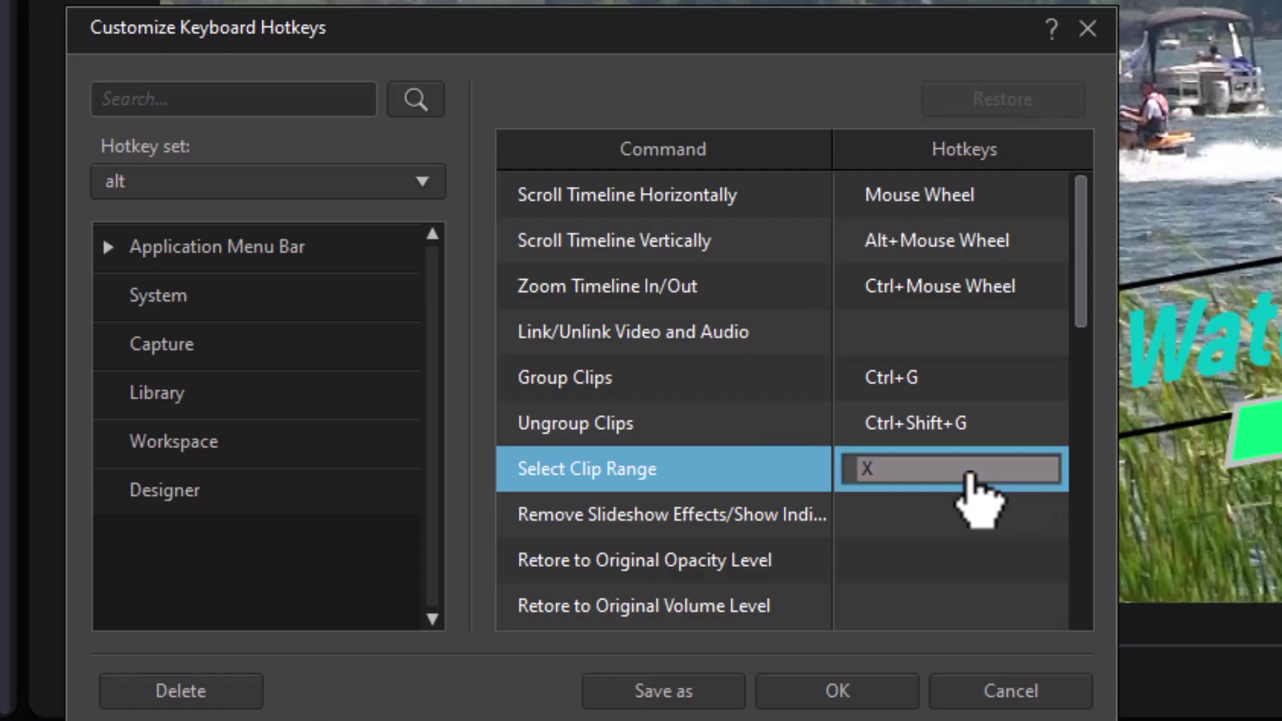
pyautogui.press('r')
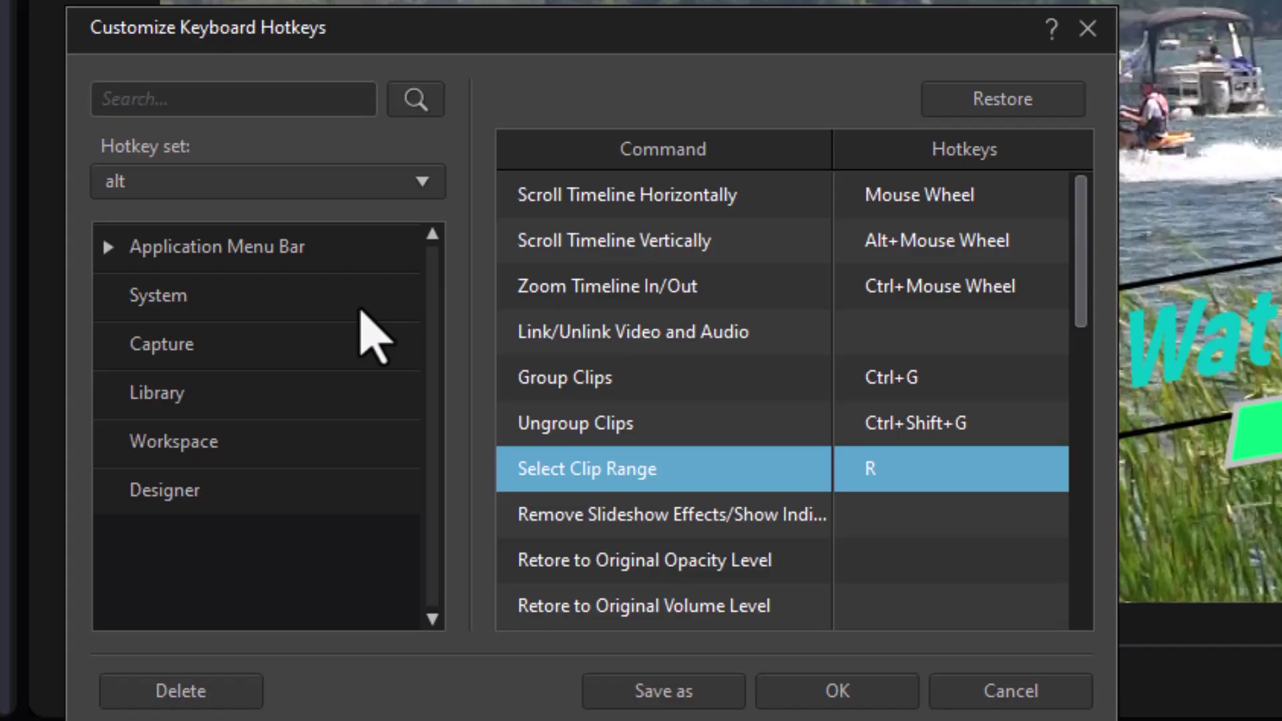
# Step: Save the customized hotkeys as a new hotkey set named test and check the list of available sets
pyautogui.click(671, 693)
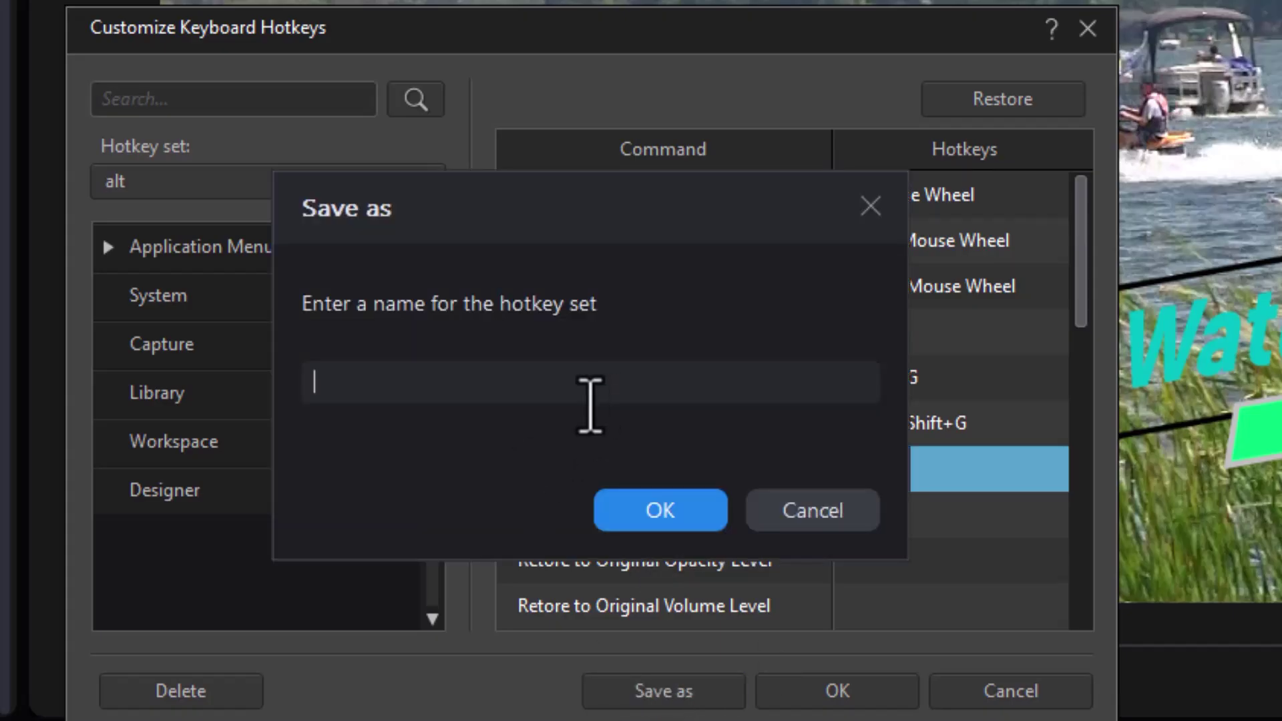
pyautogui.write('test')
pyautogui.click(694, 511)
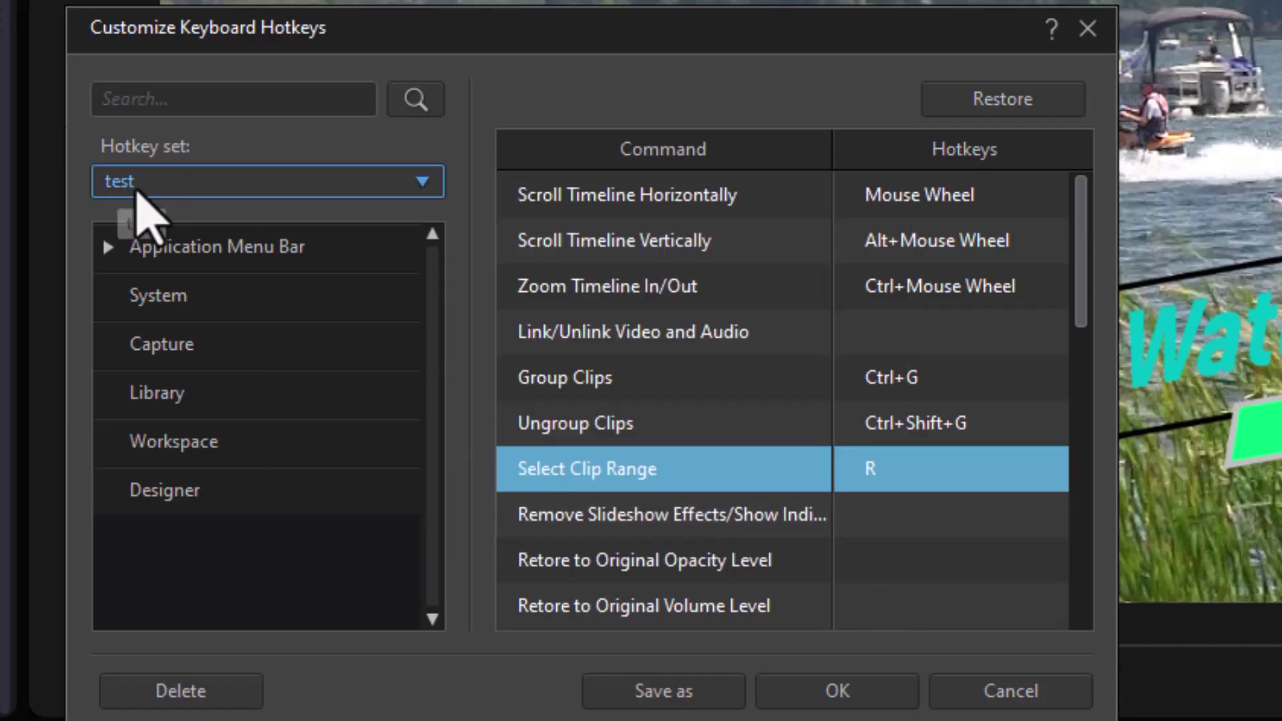
pyautogui.click(427, 182)
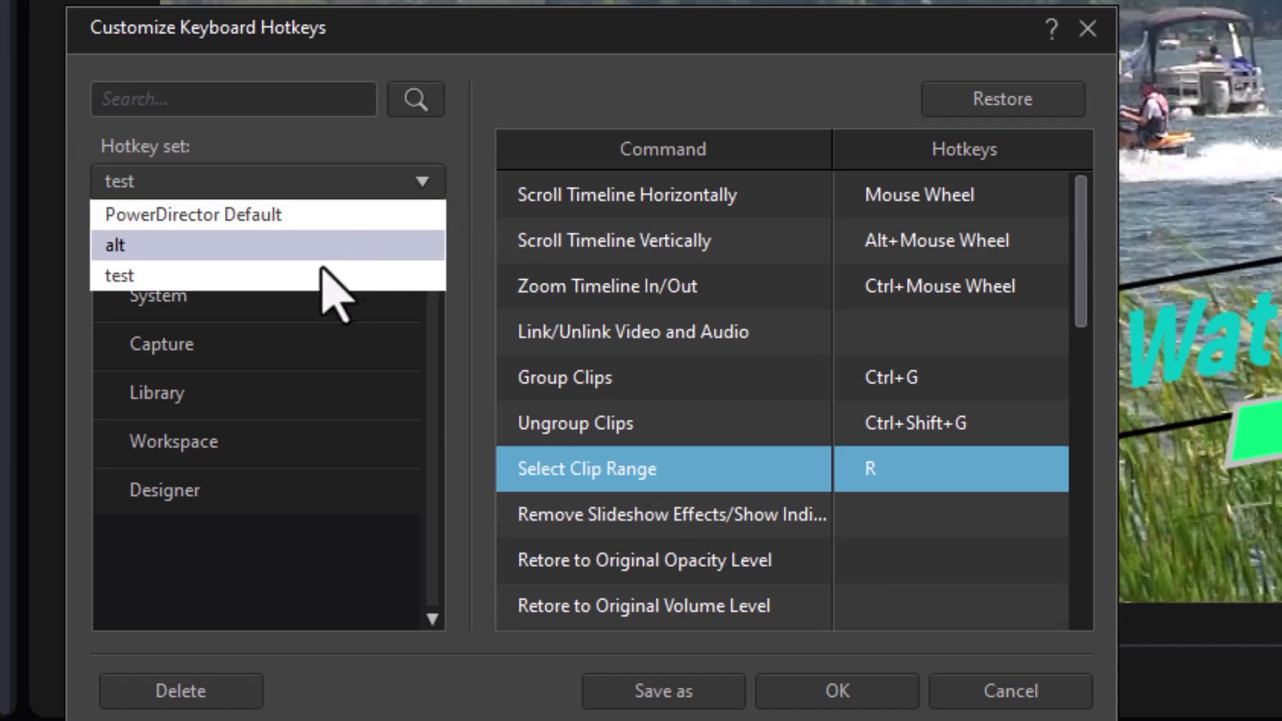
pyautogui.click(536, 92)
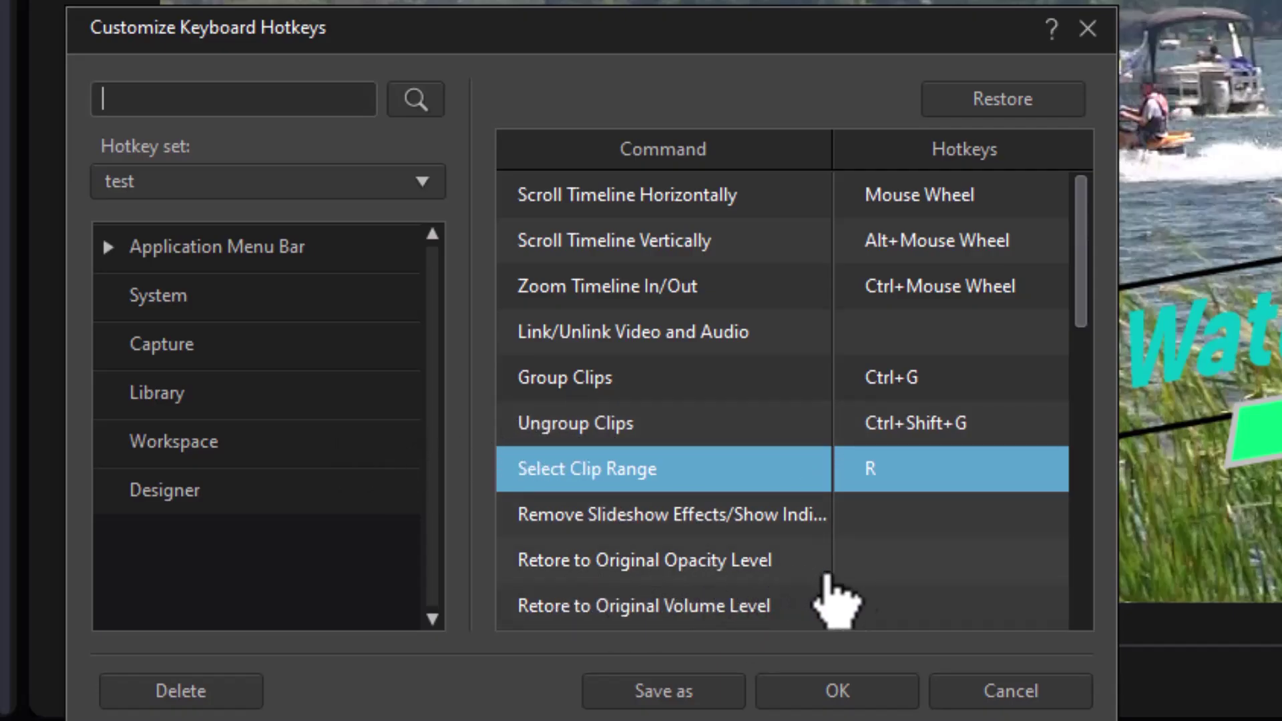
# Step: Try O and Ctrl+O as hotkeys for Retore to Original Opacity Level, decline replacing the existing assignments, and assign Alt+O instead
pyautogui.click(902, 566)
pyautogui.click(903, 567)
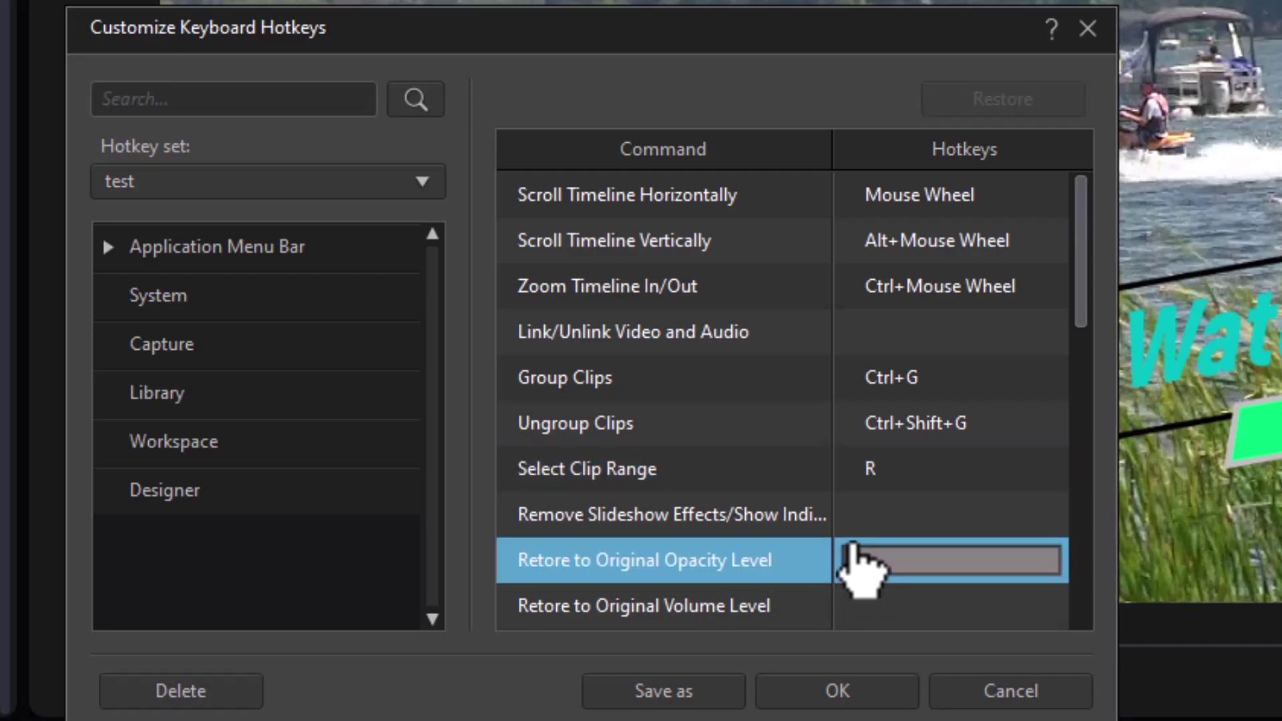
pyautogui.press('o')
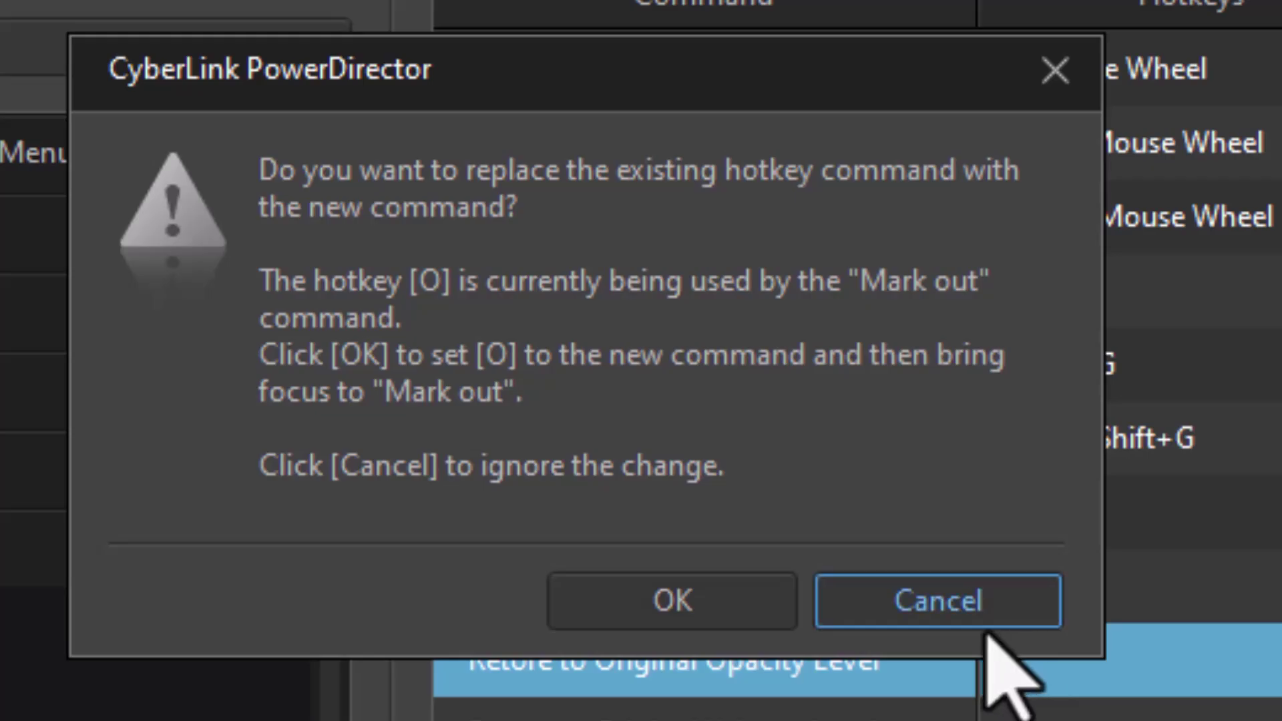
pyautogui.click(925, 614)
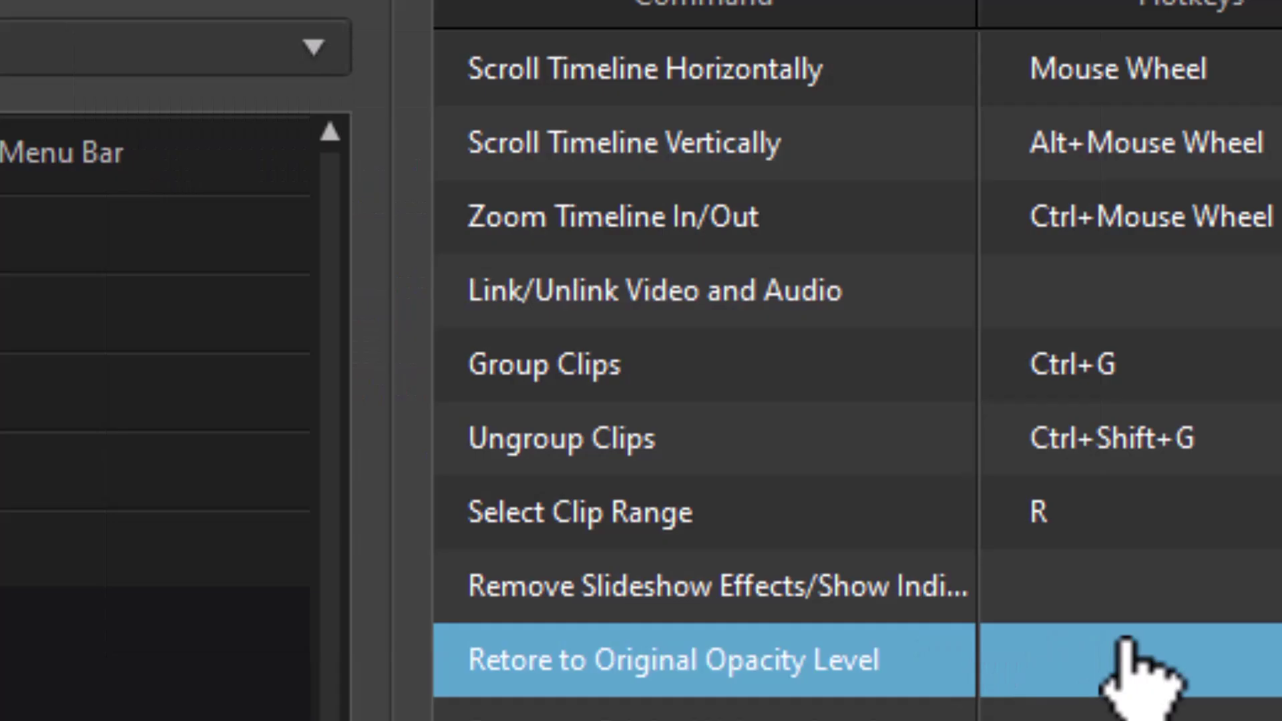
pyautogui.hotkey('ctrl', 'o')
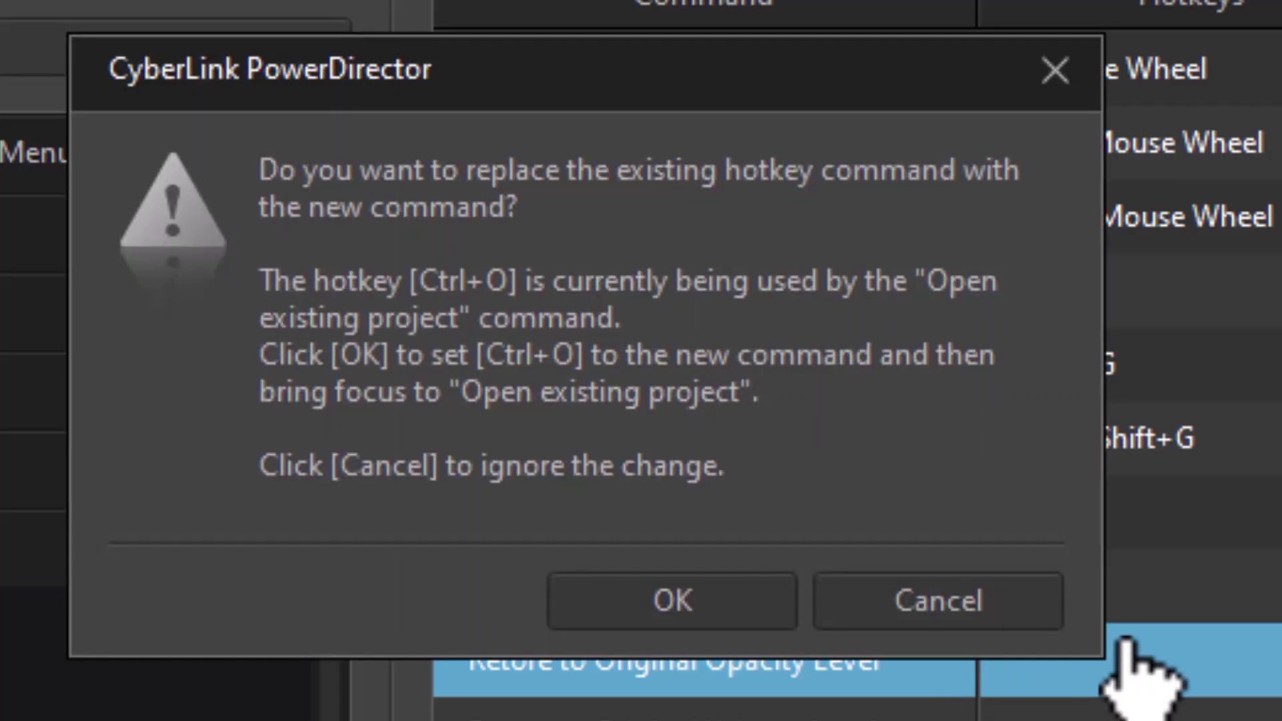
pyautogui.press('Escape')
pyautogui.press('Escape')
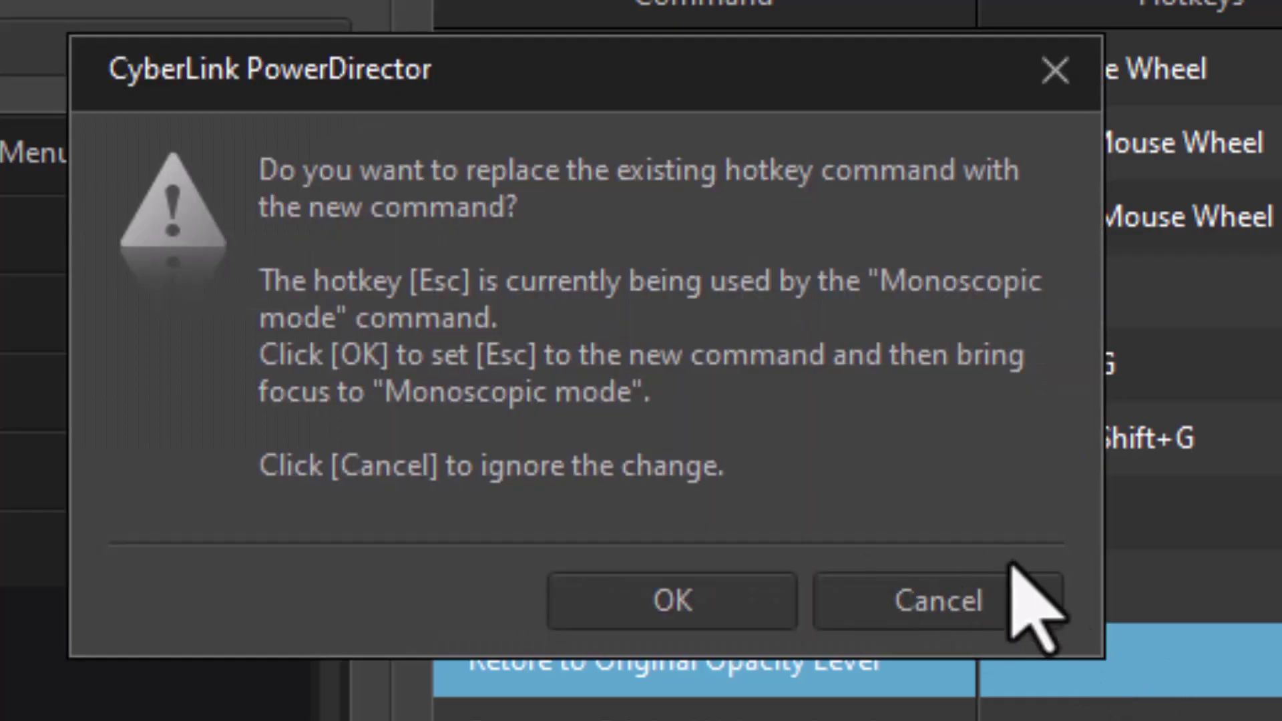
pyautogui.click(1020, 595)
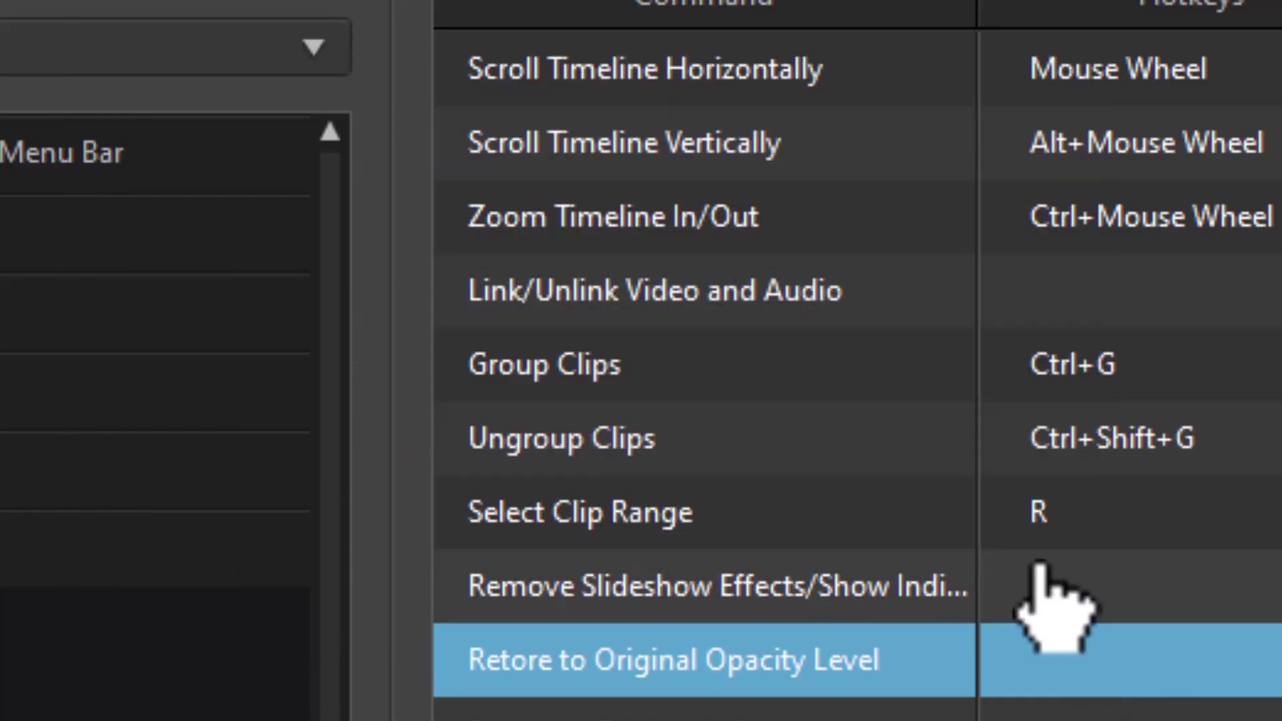
pyautogui.hotkey('alt', 'o')
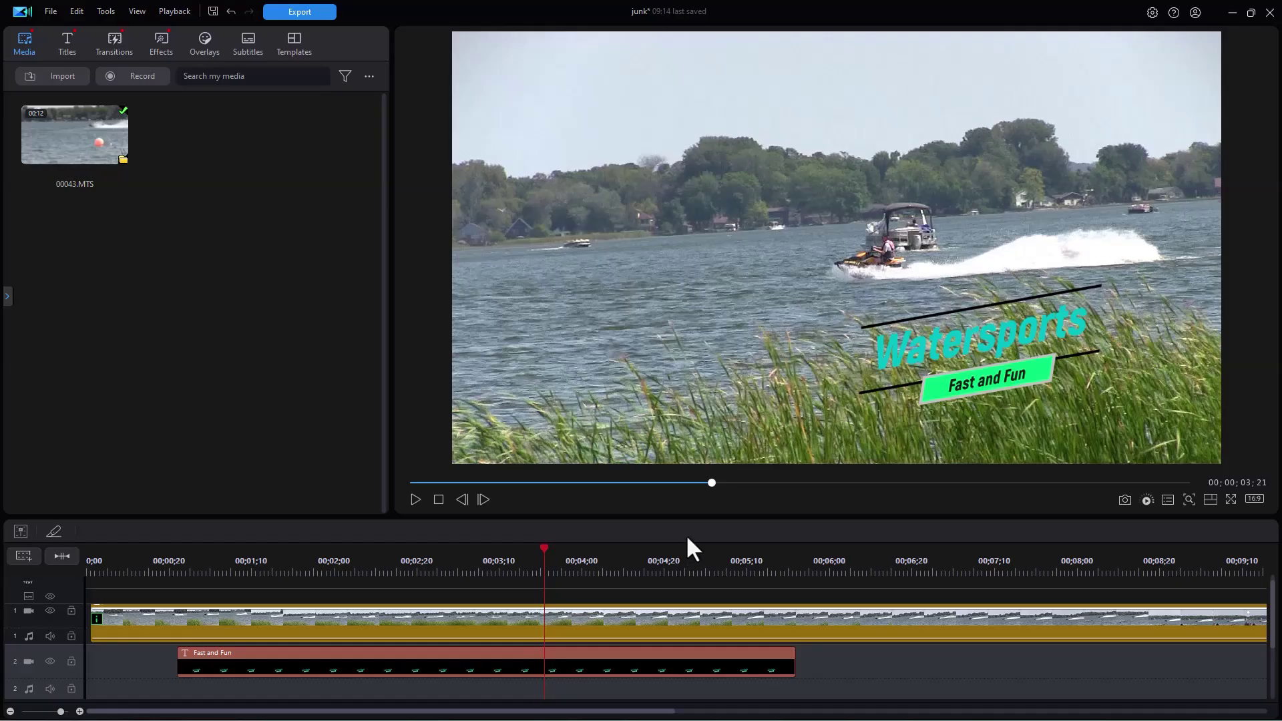
# Step: Enlarge the timeline area and the height of track 1, then lower the video clip's opacity and restore it to the original level
pyautogui.moveTo(697, 521); pyautogui.dragTo(698, 446)
pyautogui.moveTo(62, 568); pyautogui.dragTo(46, 623)
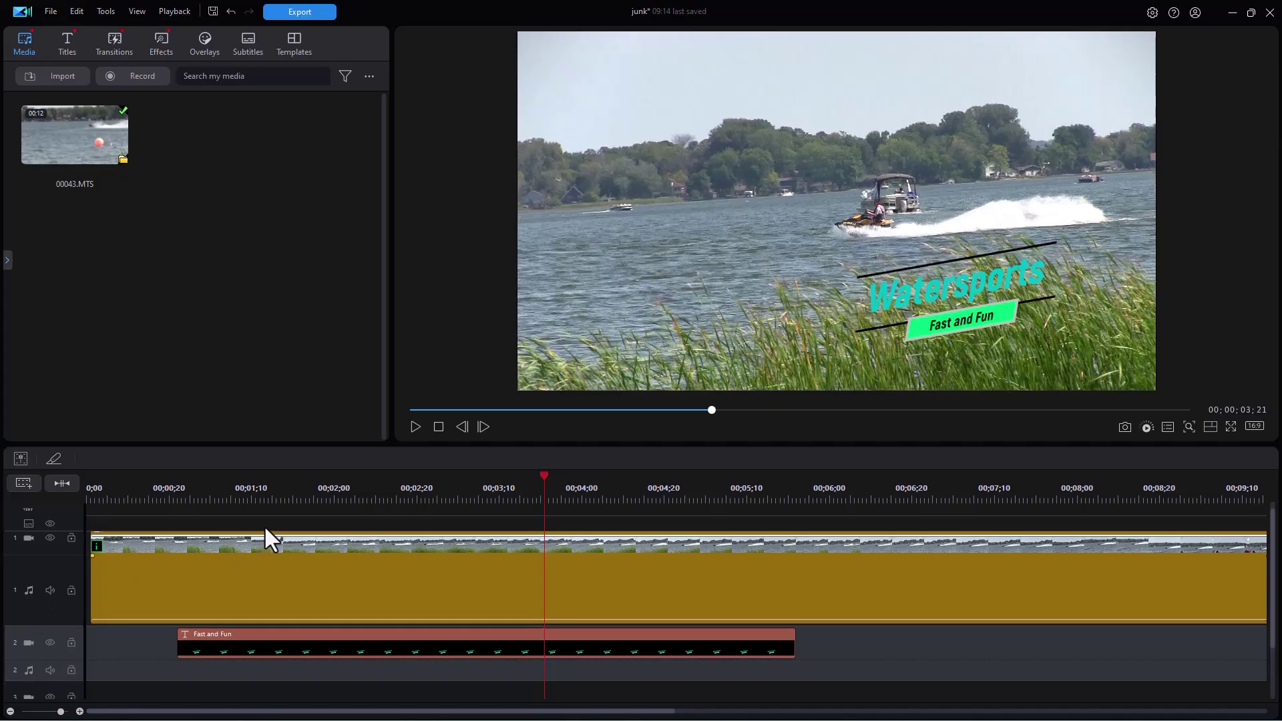
pyautogui.click(277, 537)
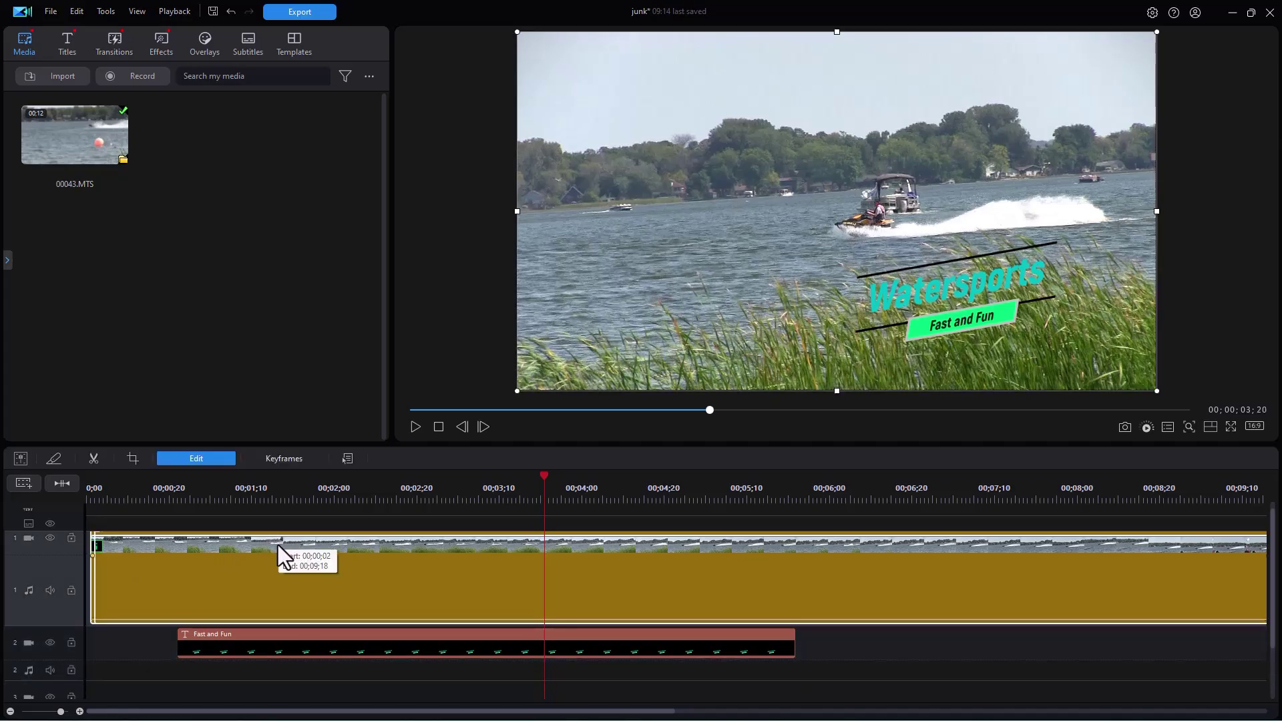
pyautogui.moveTo(299, 538)
pyautogui.mouseDown()
pyautogui.moveTo(301, 549)
pyautogui.moveTo(293, 542)
pyautogui.mouseUp()
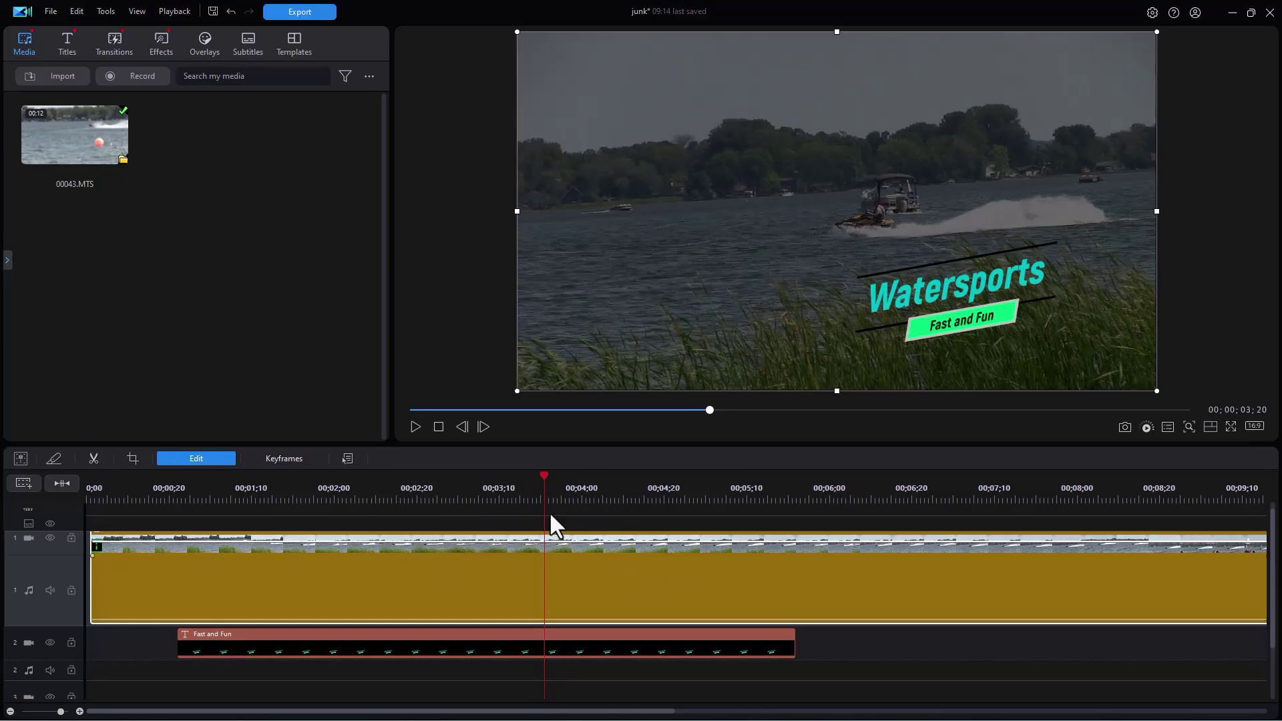
pyautogui.click(503, 493)
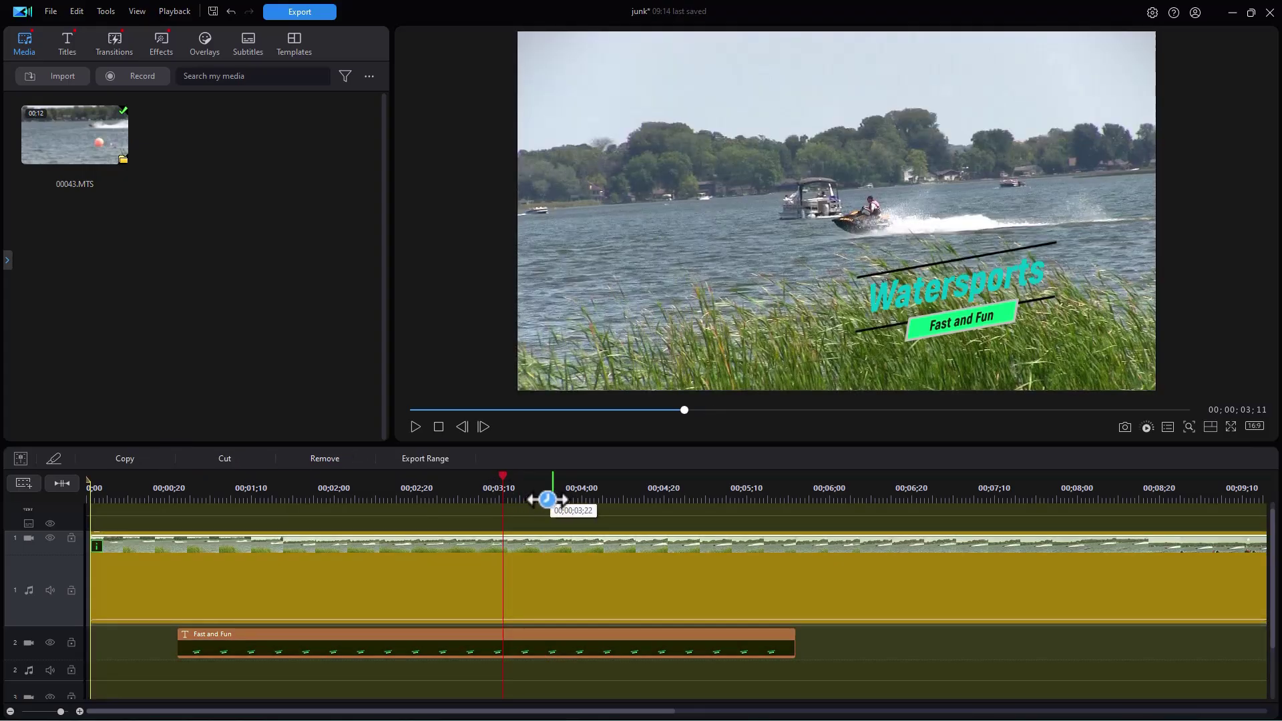
# Step: Open the keyboard hotkey customization for the test set and list the Library commands
pyautogui.click(76, 11)
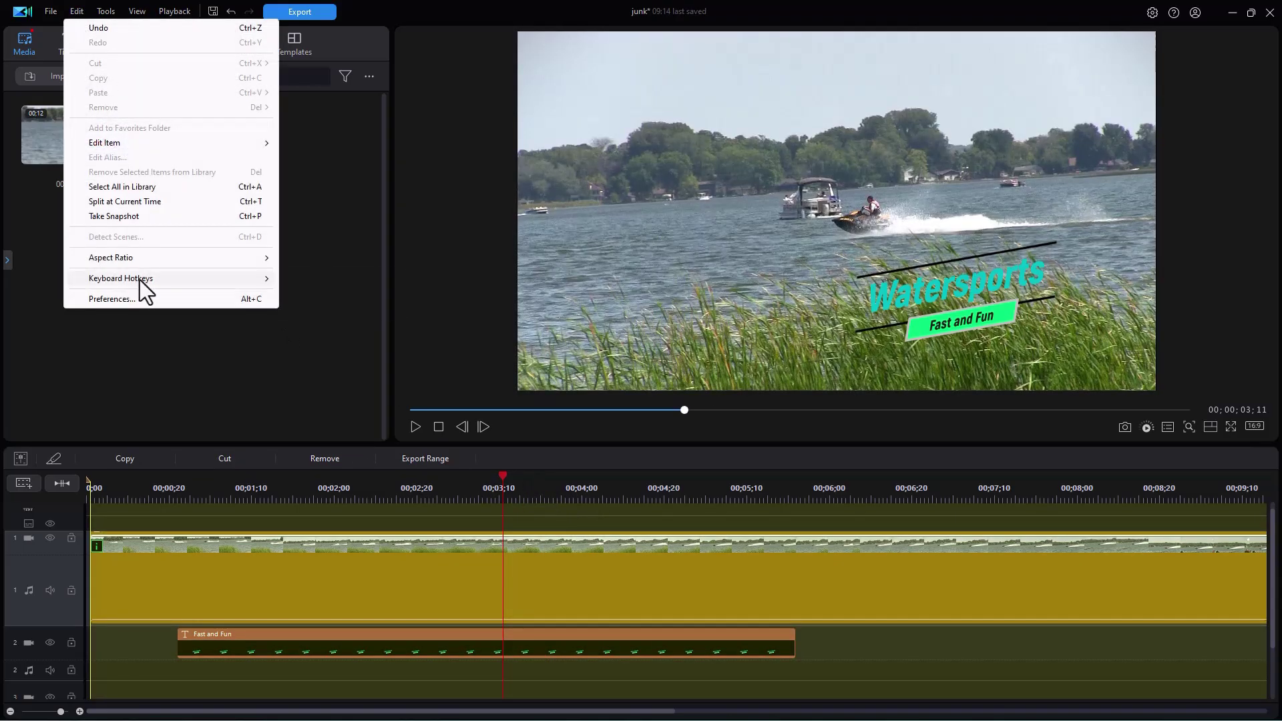
pyautogui.moveTo(139, 279)
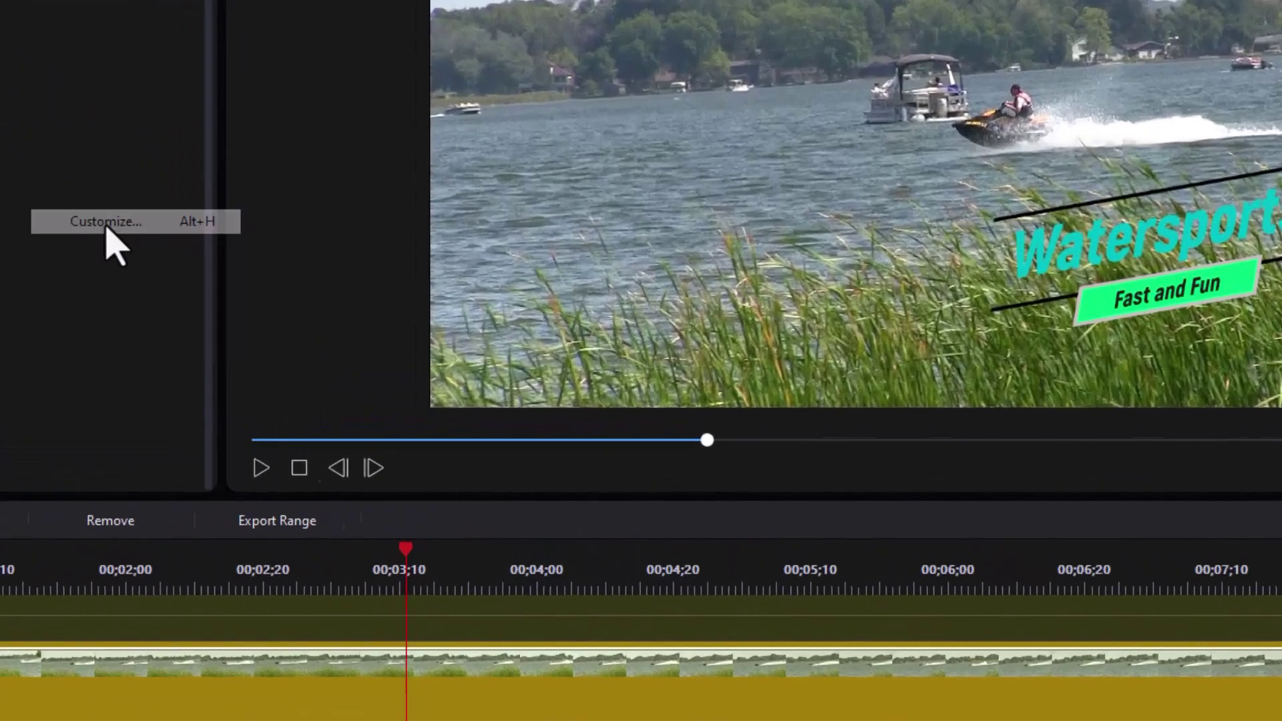
pyautogui.click(106, 226)
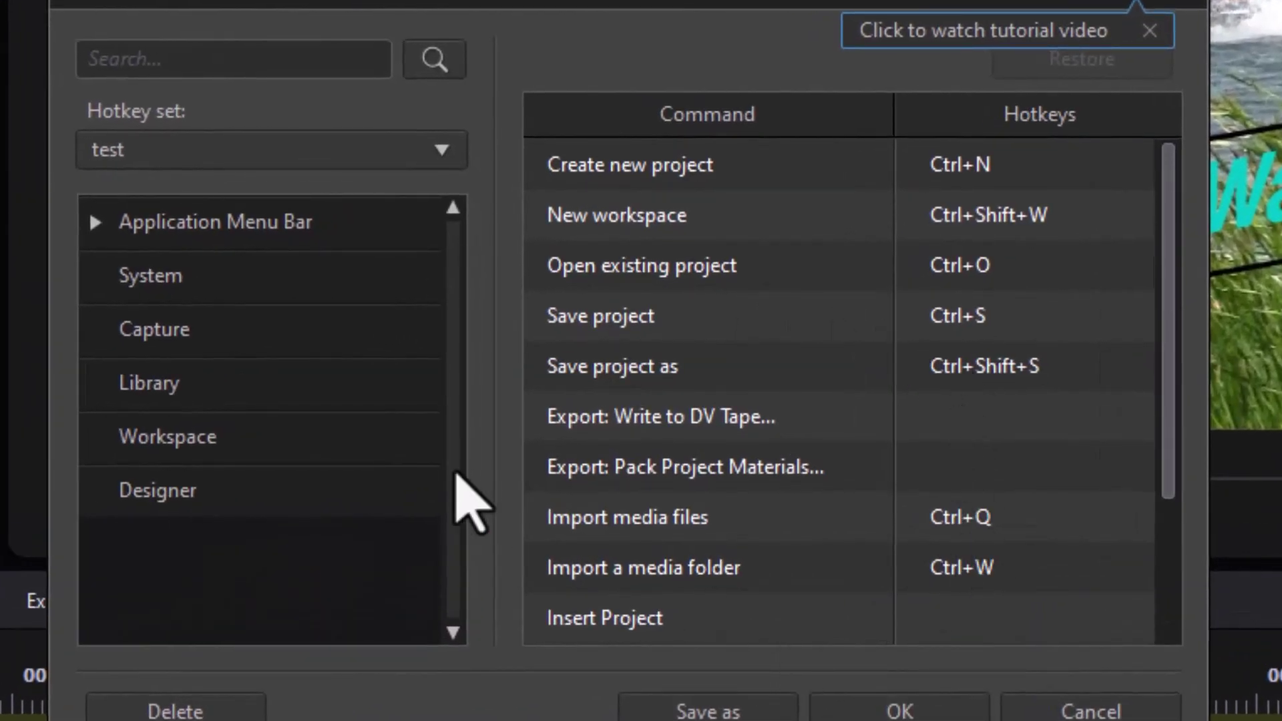
pyautogui.click(208, 382)
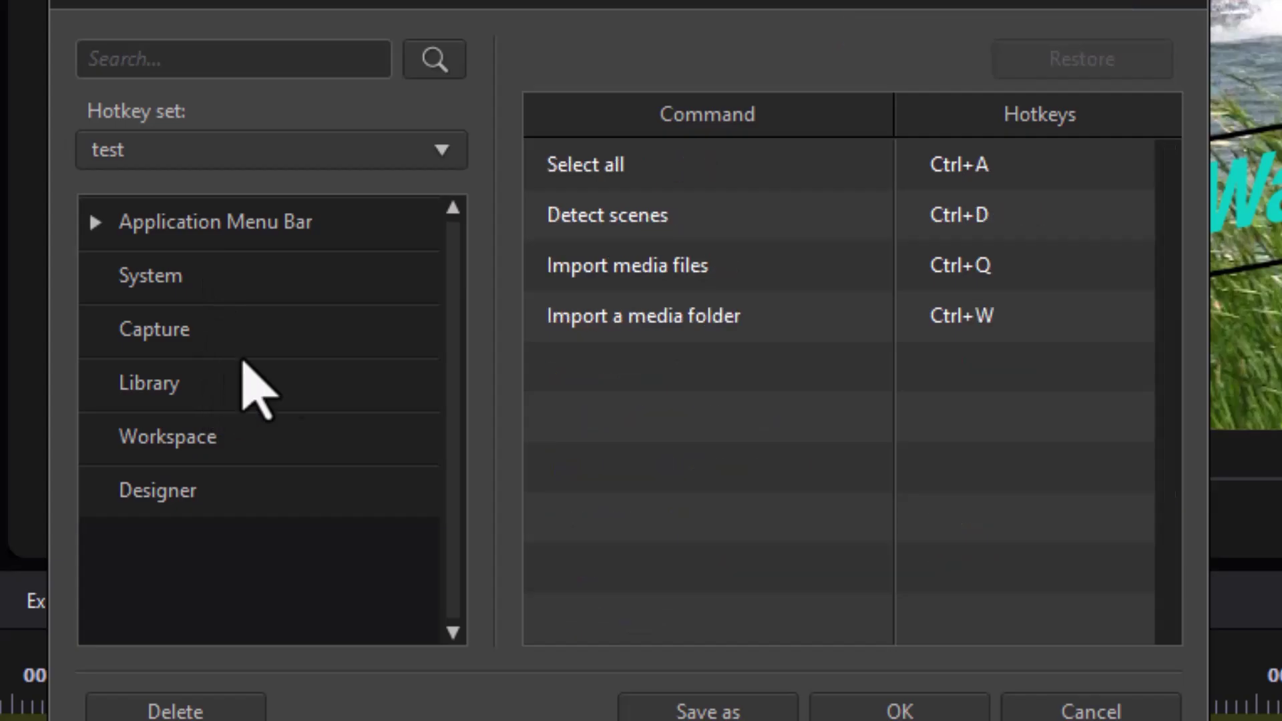
# Step: Try I and Ctrl+I as hotkeys for Import media files, decline replacing the existing assignments, and assign Alt+I instead
pyautogui.click(1008, 270)
pyautogui.click(1004, 265)
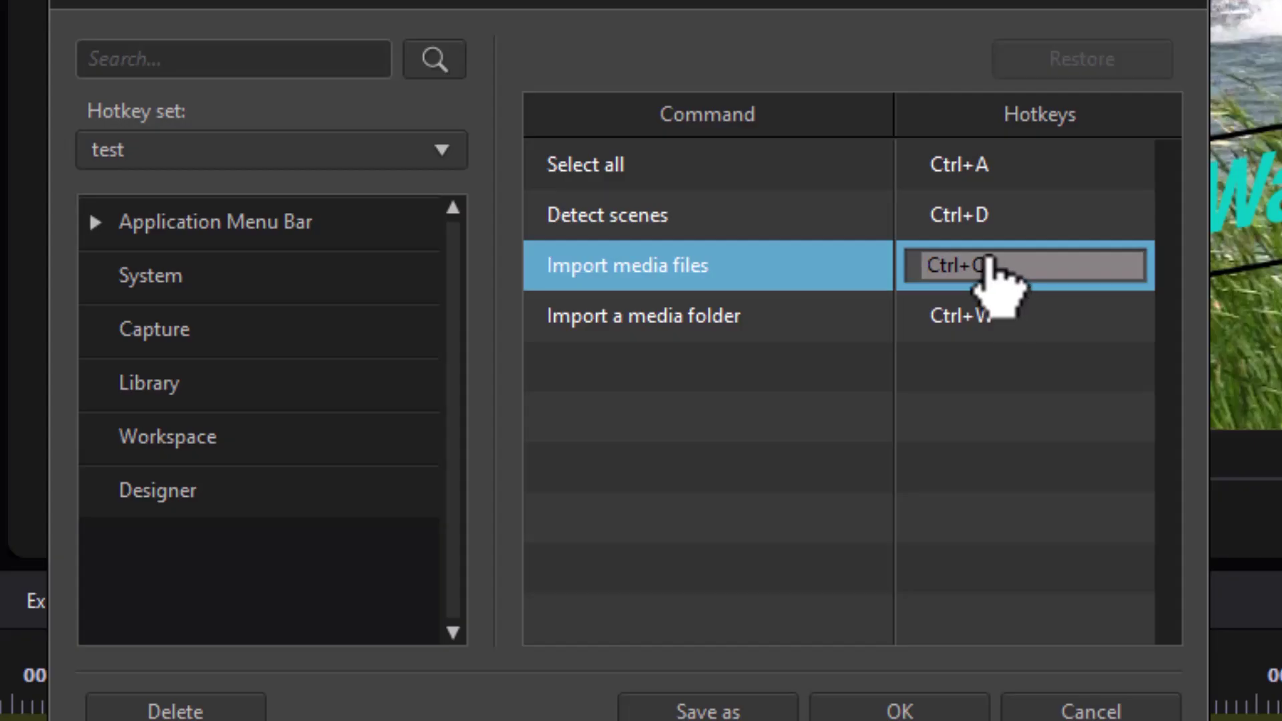
pyautogui.press('i')
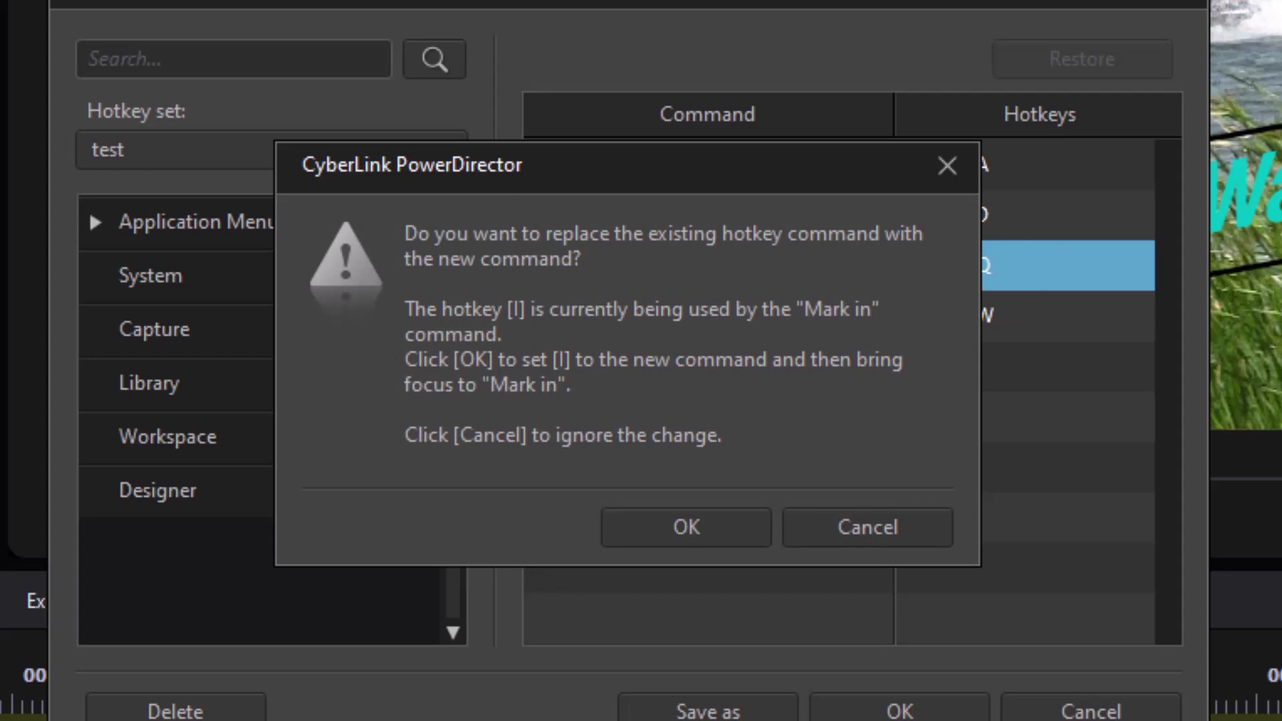
pyautogui.click(876, 524)
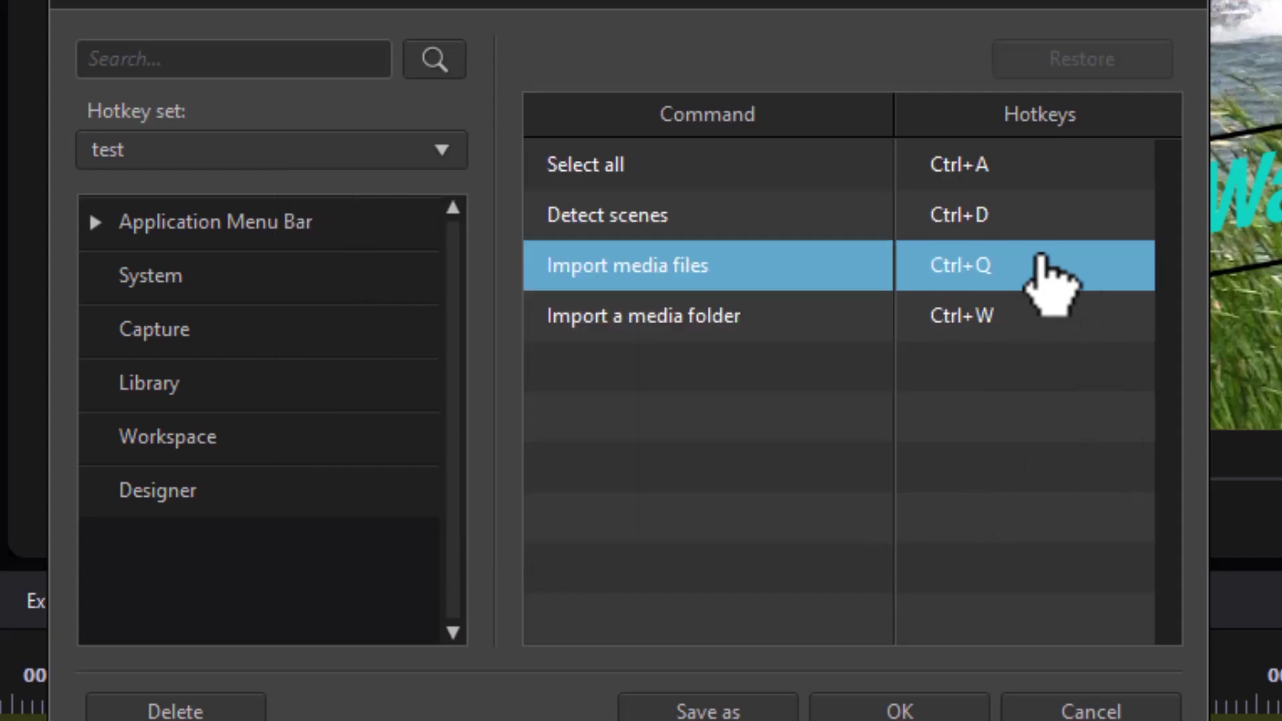
pyautogui.hotkey('ctrl', 'i')
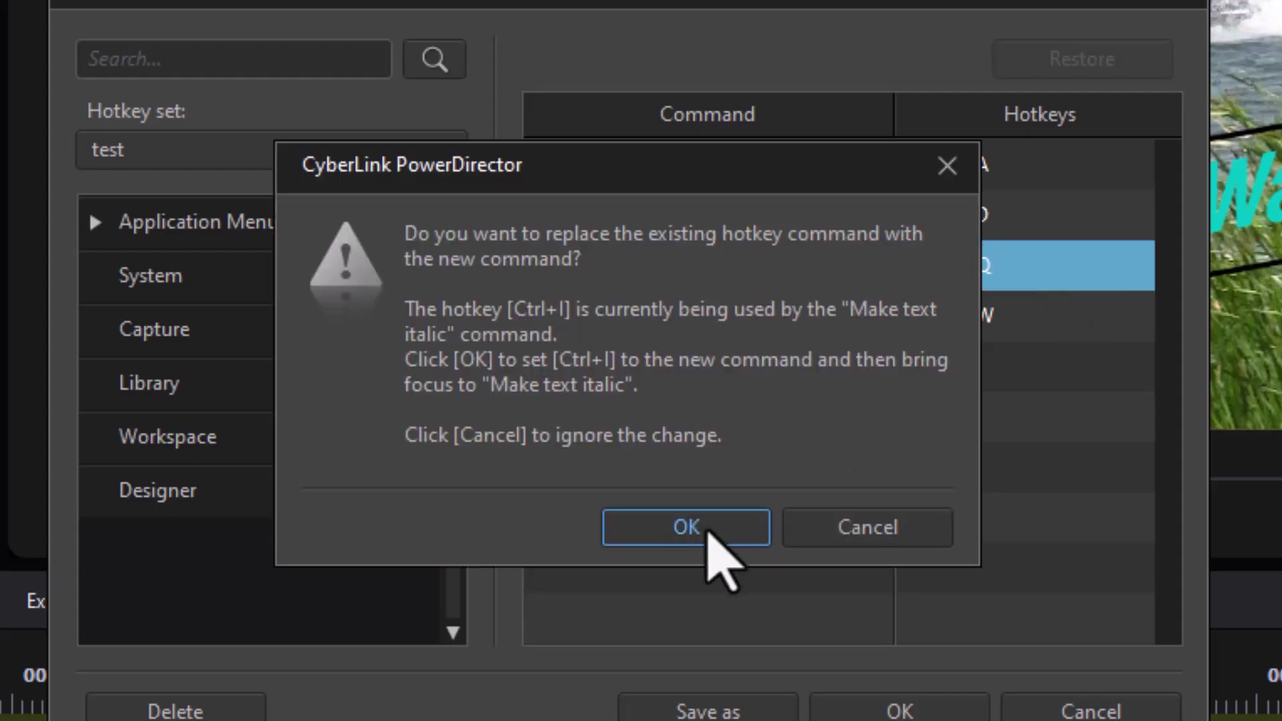
pyautogui.click(893, 527)
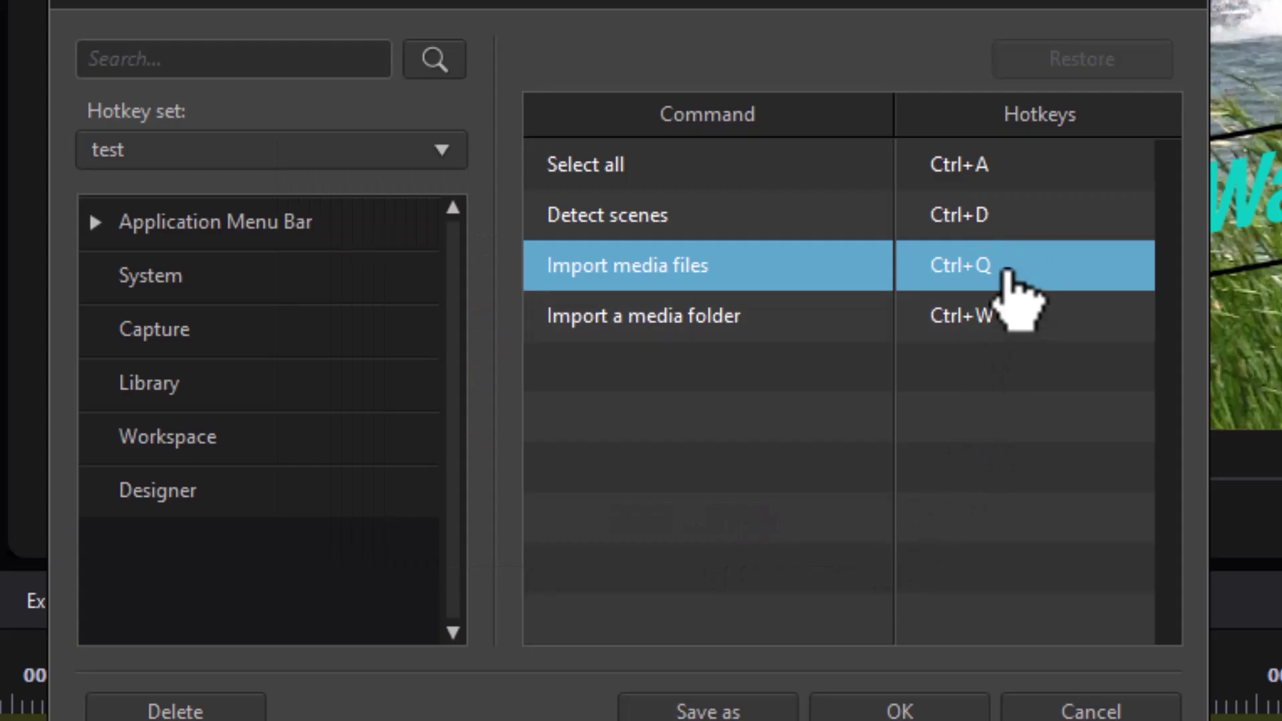
pyautogui.hotkey('alt', 'i')
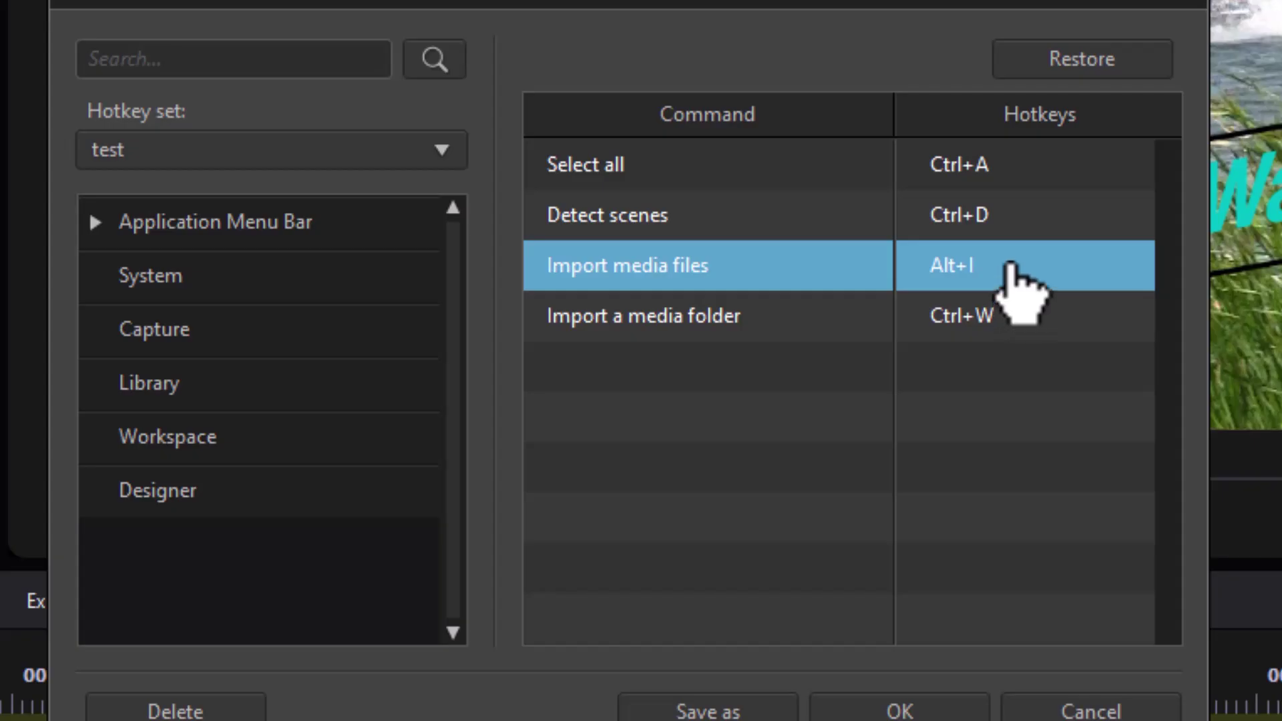
pyautogui.click(928, 714)
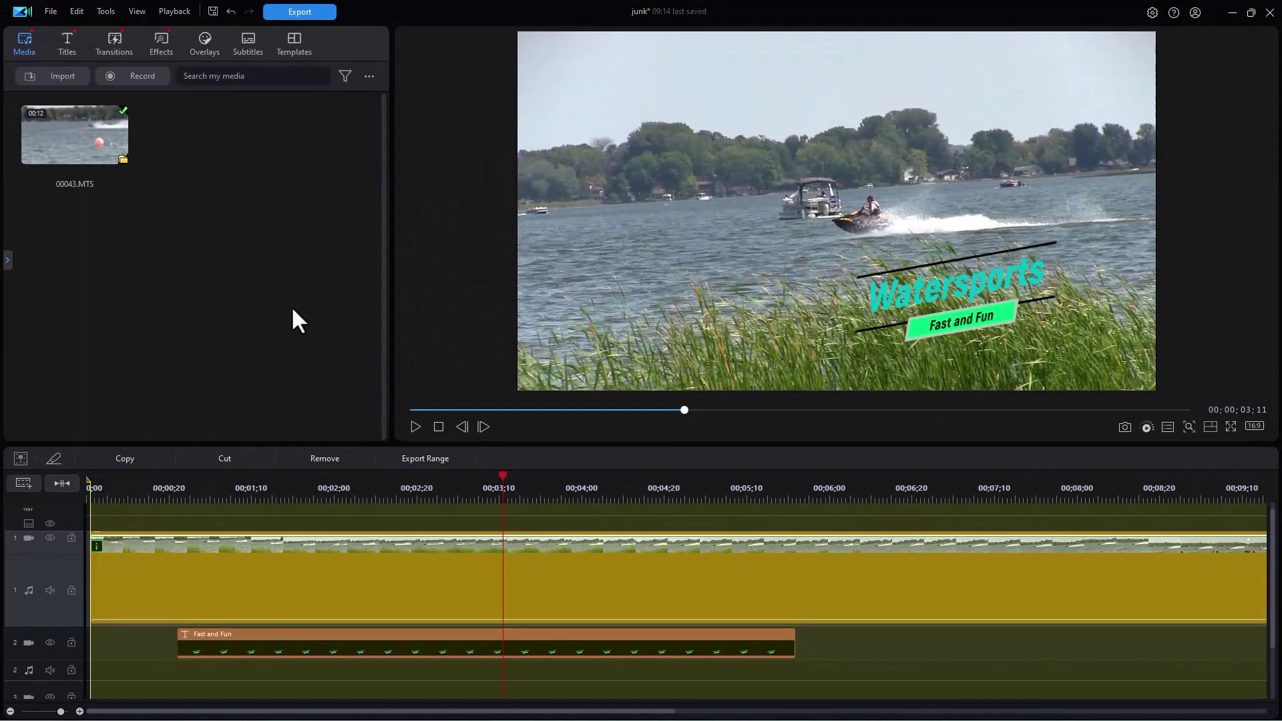
# Step: Test the new Import media files hotkey by importing 00031.MTS from the boats folder into the media library
pyautogui.hotkey('alt', 'i')
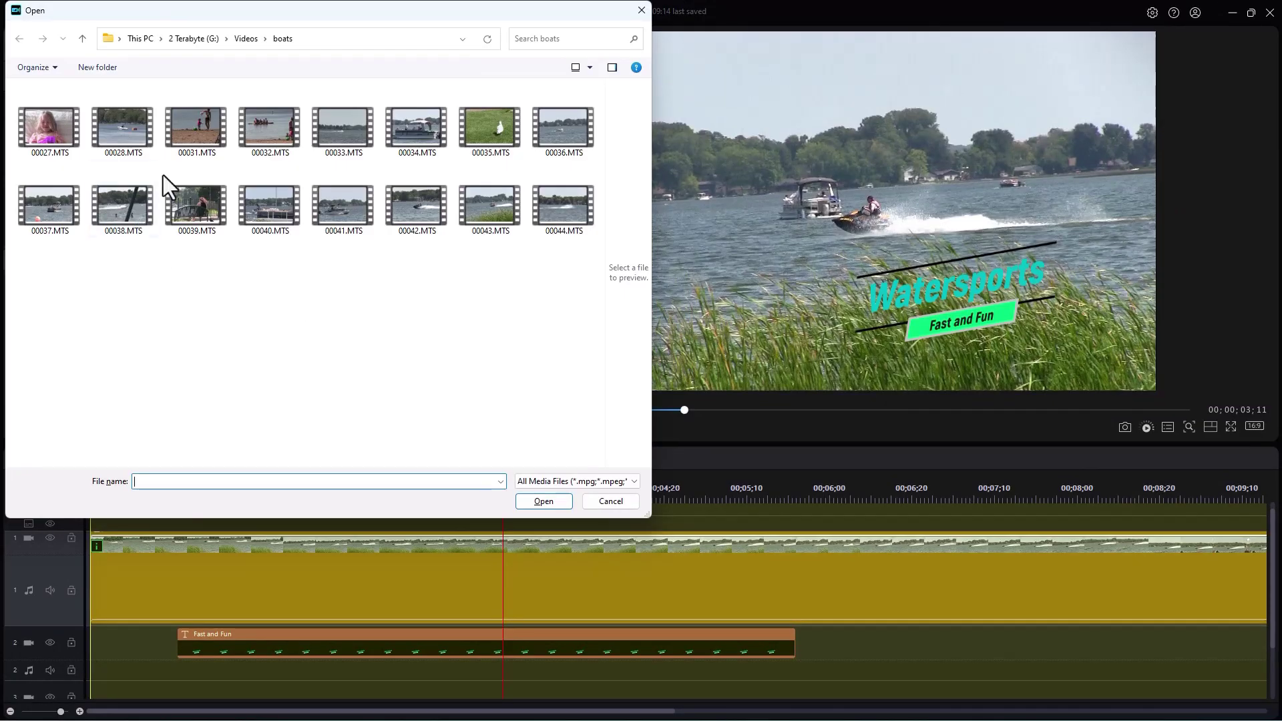
pyautogui.click(207, 123)
pyautogui.click(560, 505)
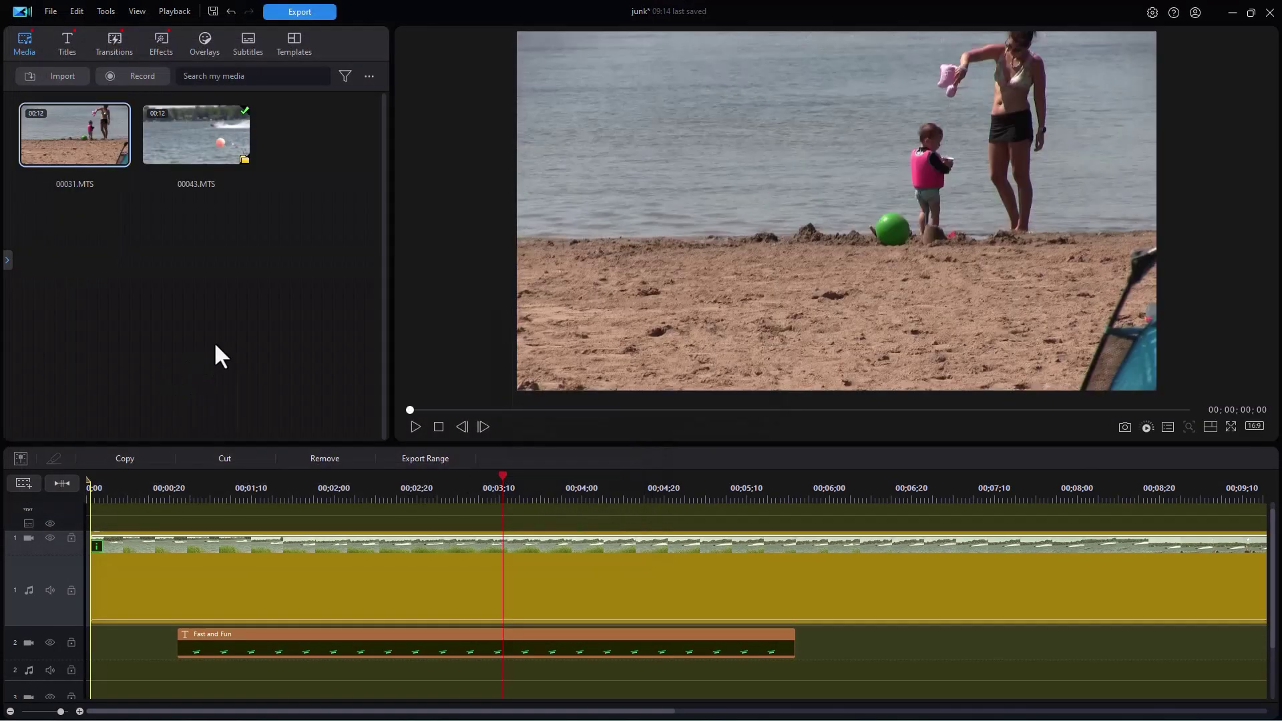
pyautogui.doubleClick(209, 143)
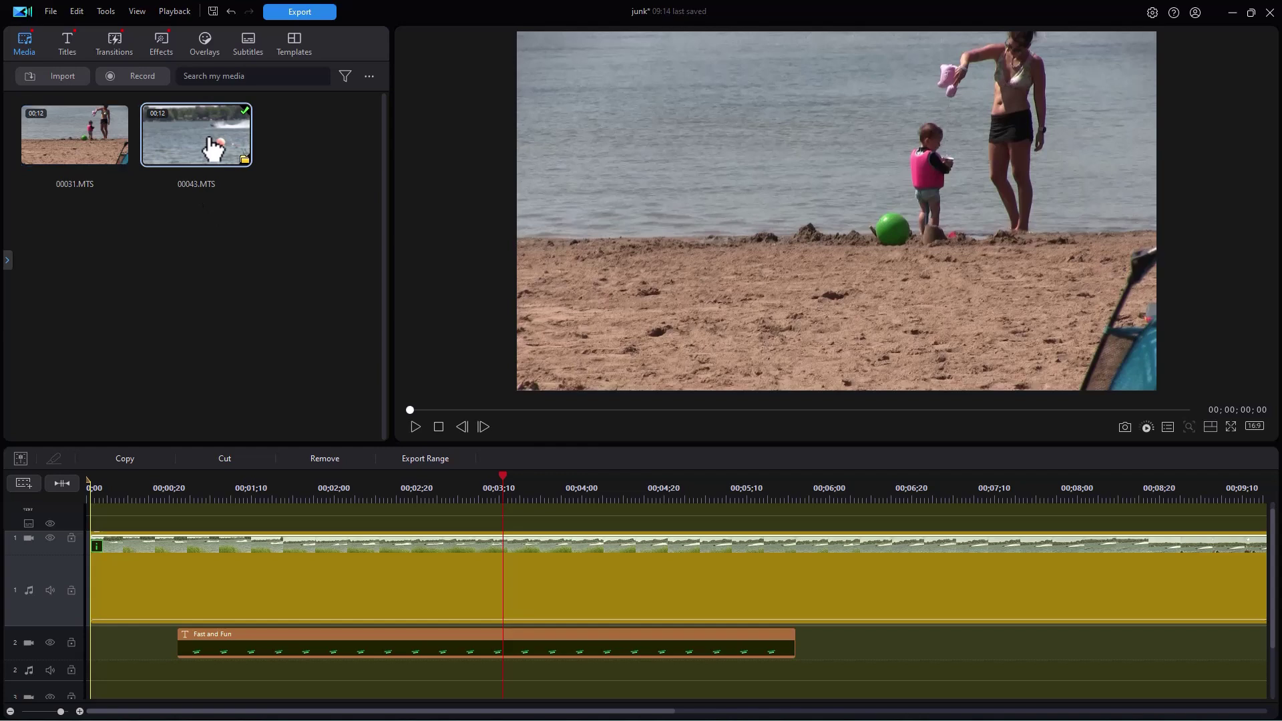
pyautogui.click(247, 292)
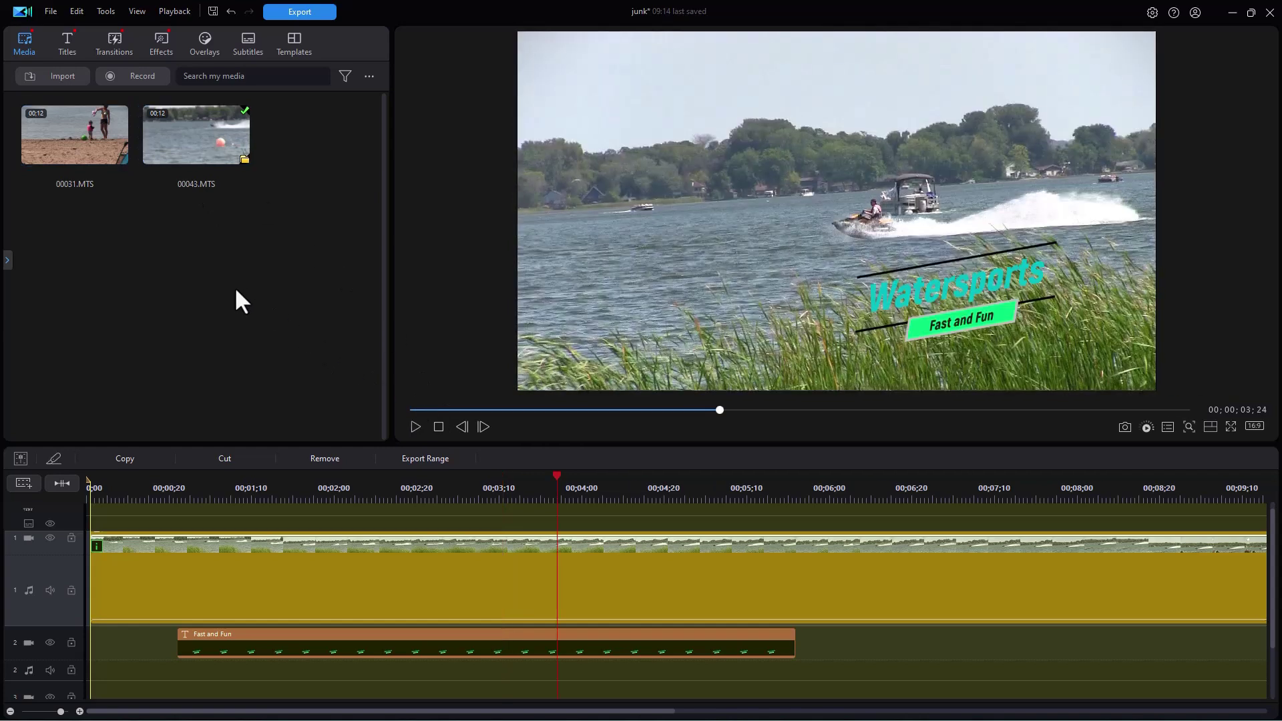